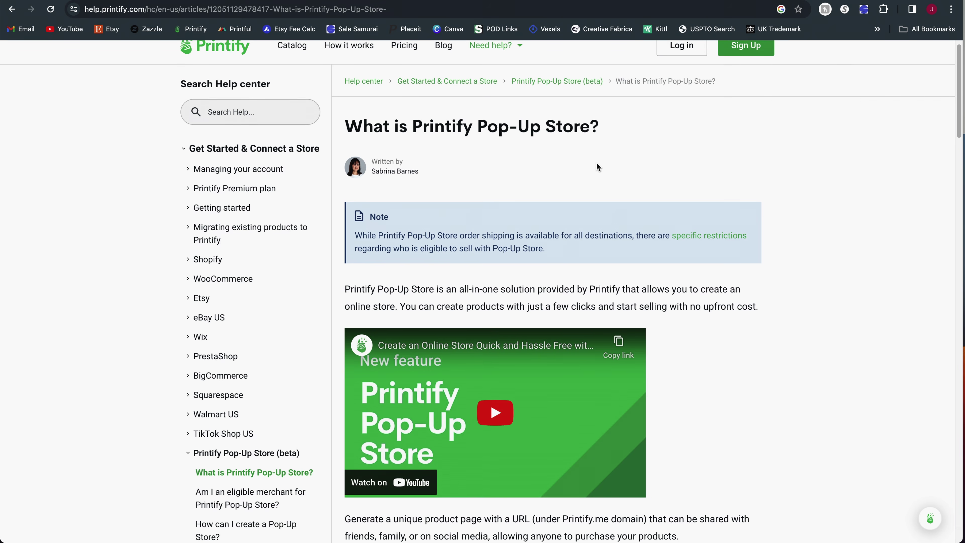
- Open the specific restrictions article and read which countries are not eligible for a Printify Pop-Up Store
scroll(597, 164, "down", 2)
scroll(565, 184, "down", 3)
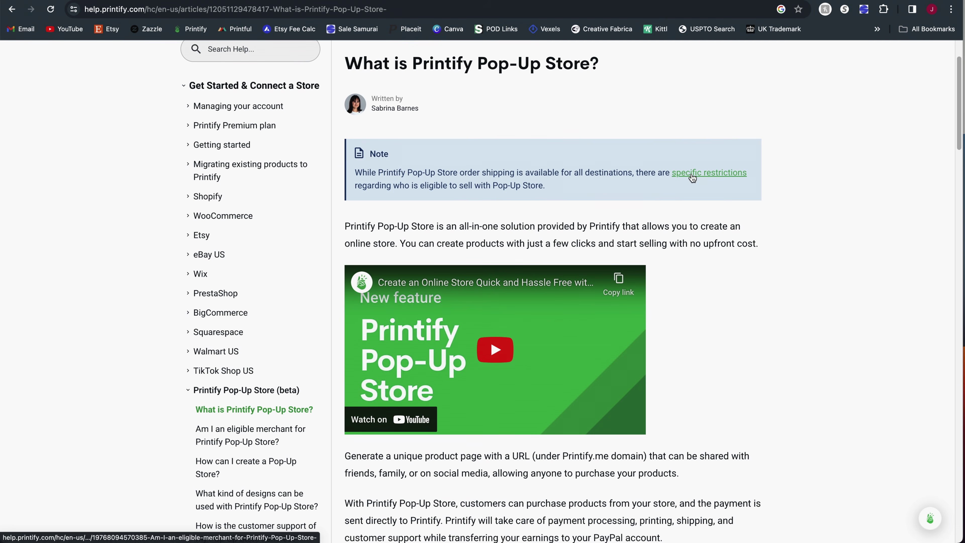
left_click(688, 174)
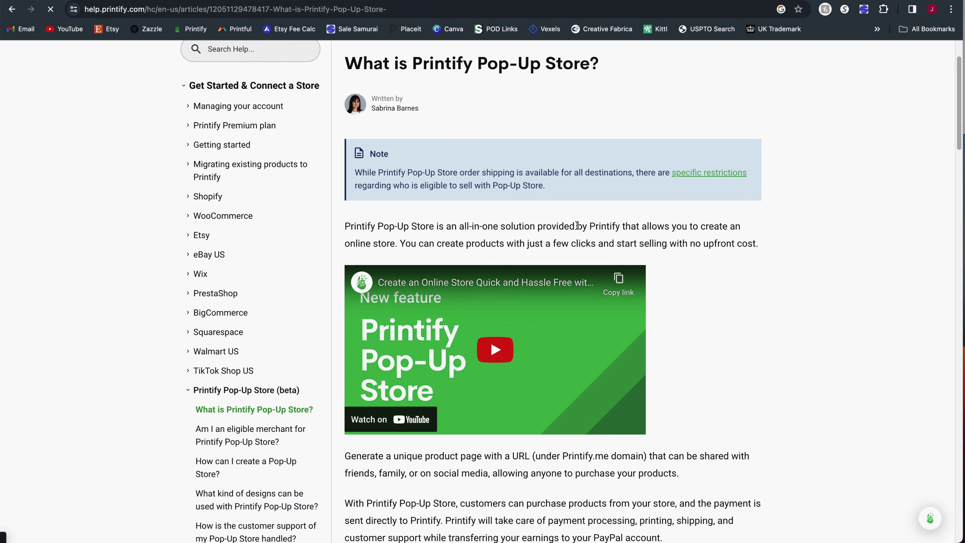
scroll(492, 287, "down", 3)
scroll(493, 289, "down", 5)
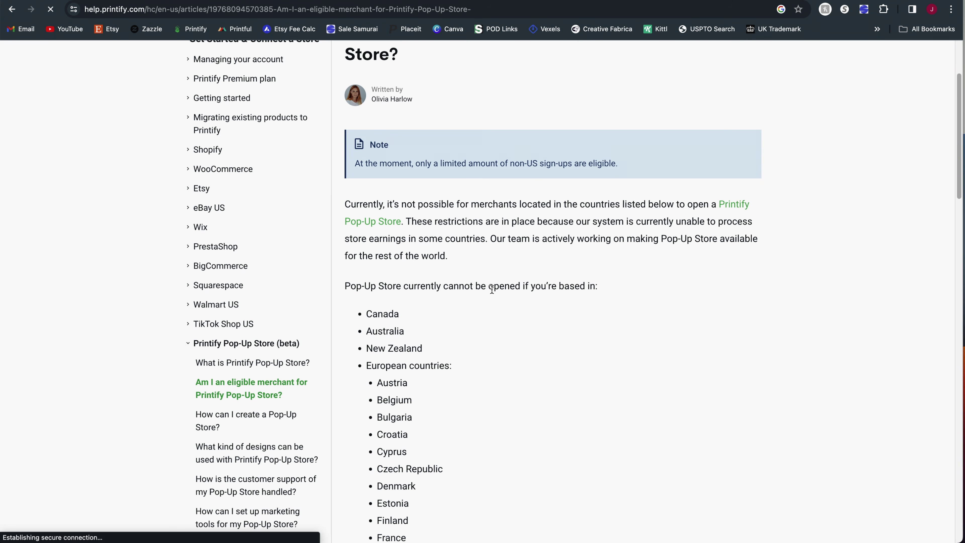
scroll(492, 293, "down", 2)
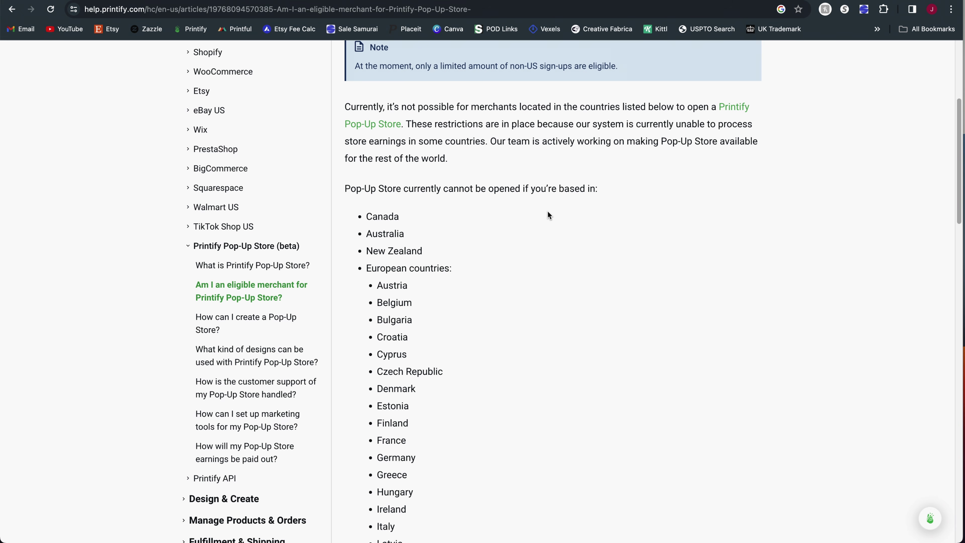
scroll(494, 271, "down", 2)
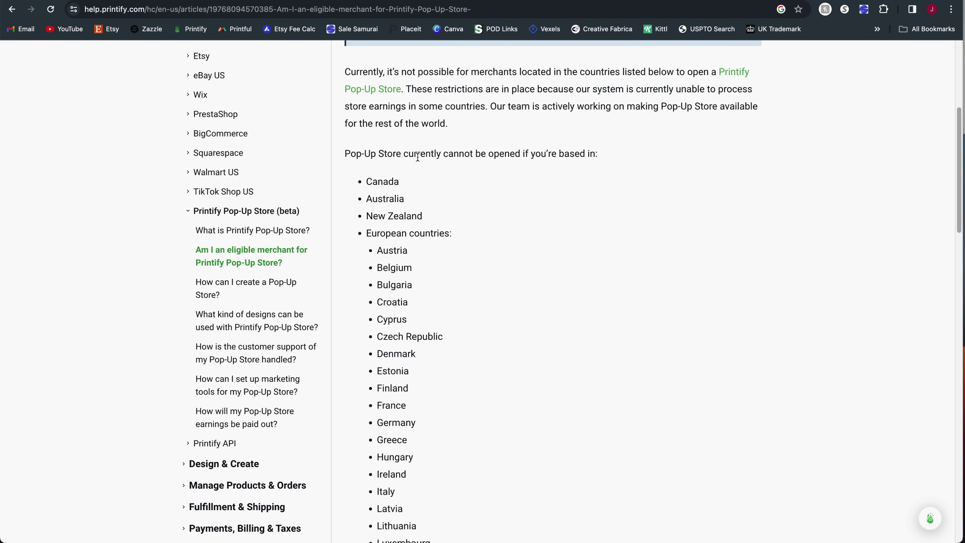
scroll(399, 187, "down", 1)
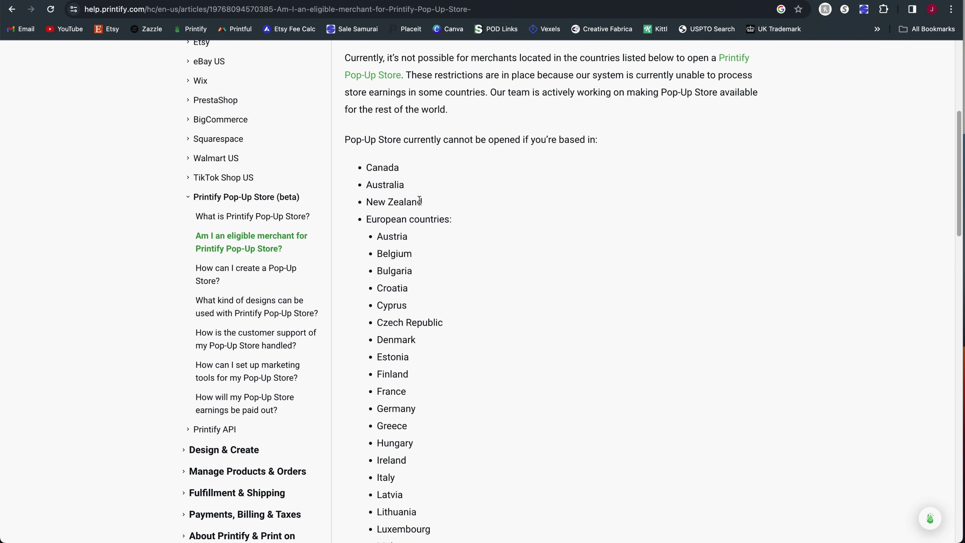
scroll(440, 218, "down", 1)
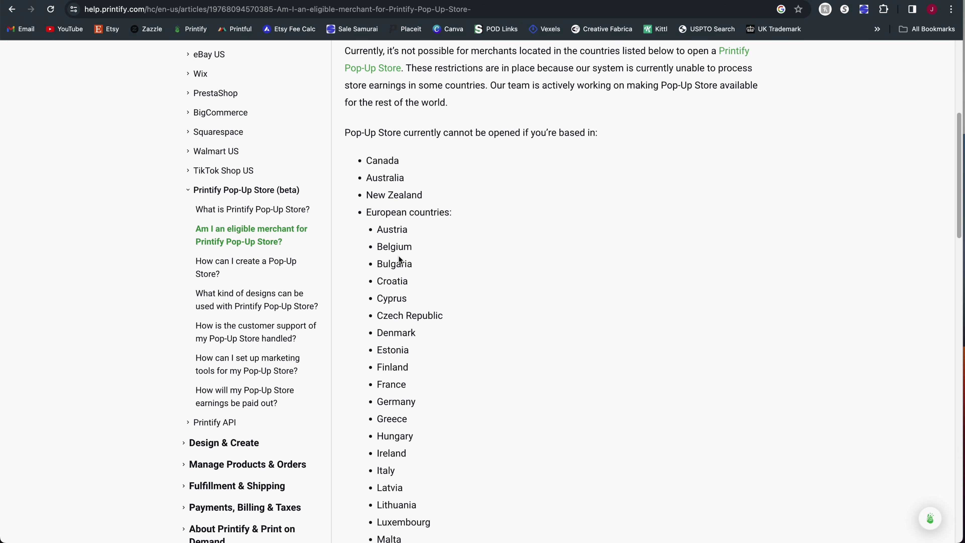
scroll(504, 401, "up", 5)
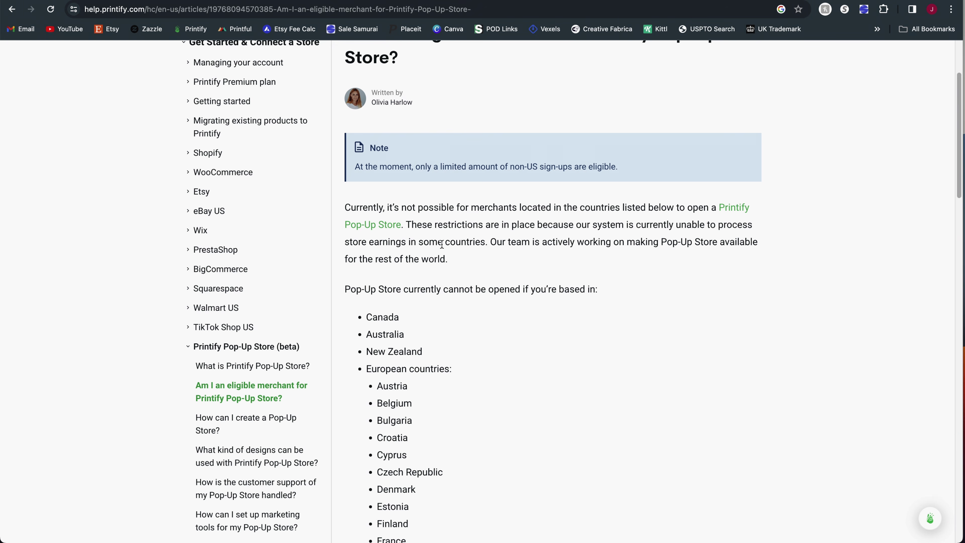
- Return to the Pop-Up Store overview article and read its sections on payments, the store URL and customizing the store's look
key("super+bracketleft")
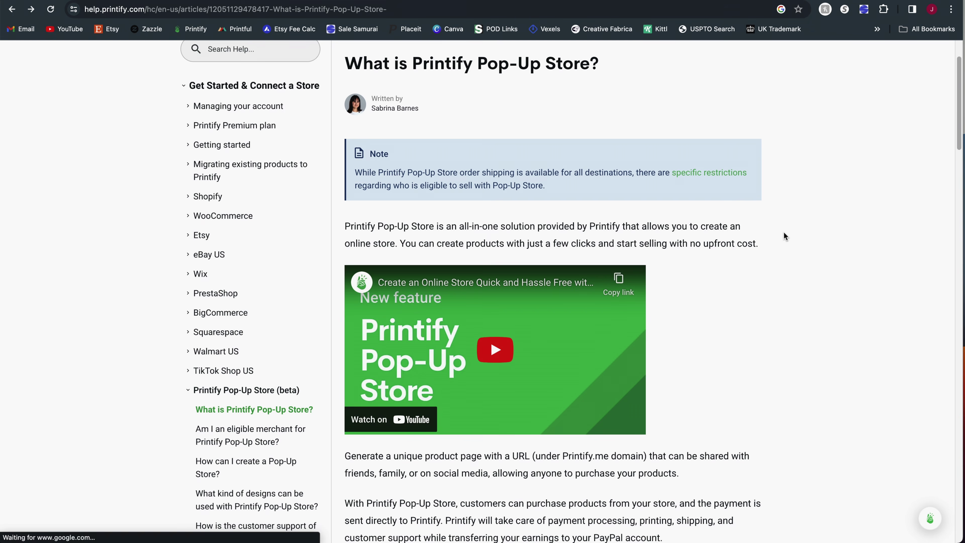
scroll(783, 232, "down", 2)
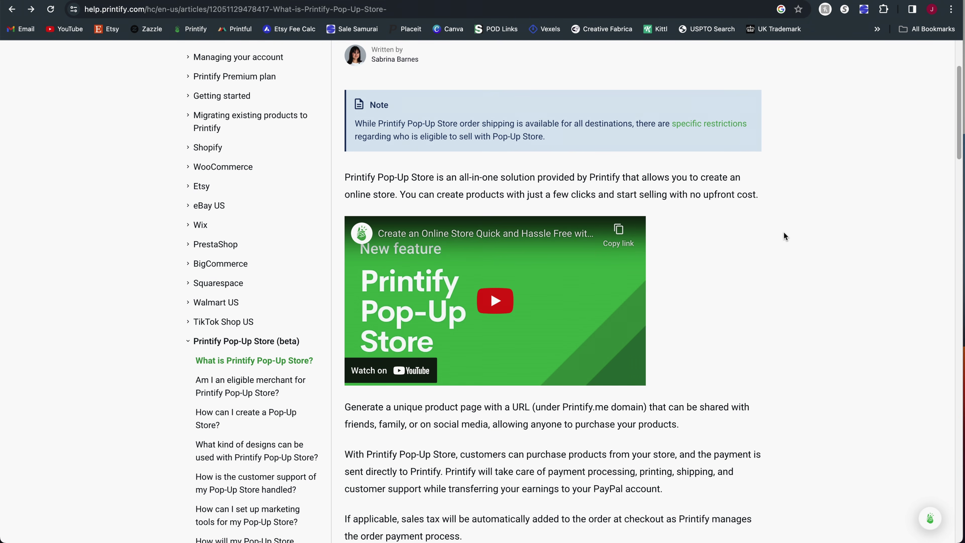
scroll(785, 236, "down", 5)
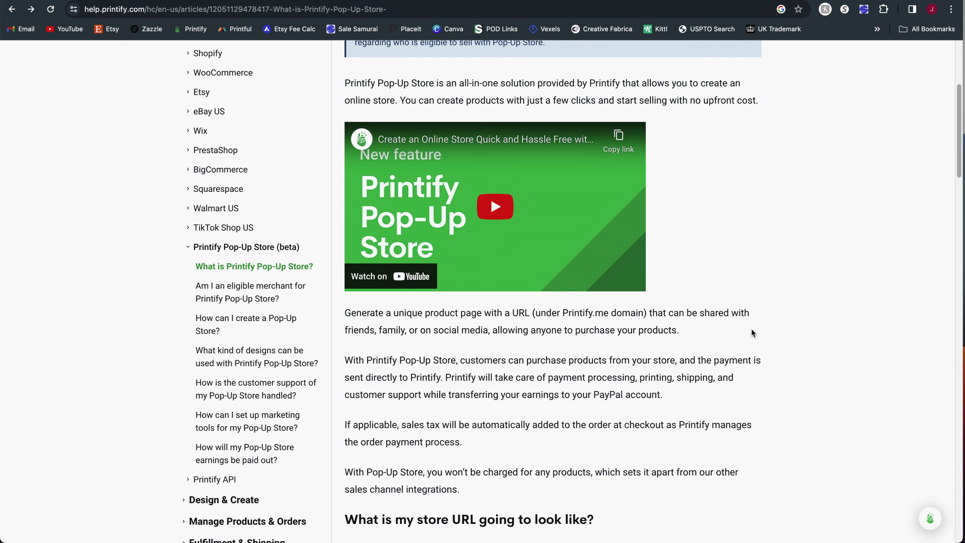
scroll(753, 333, "down", 7)
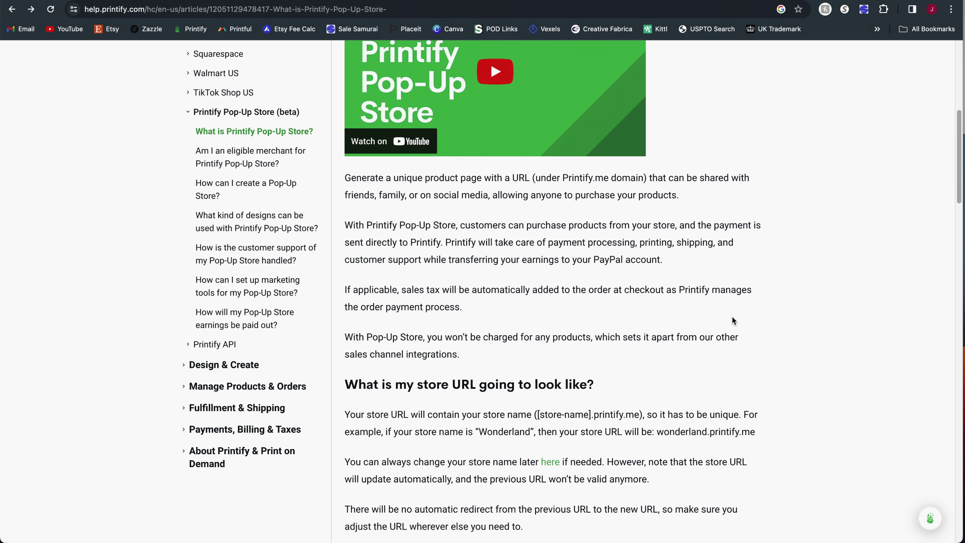
scroll(735, 320, "down", 9)
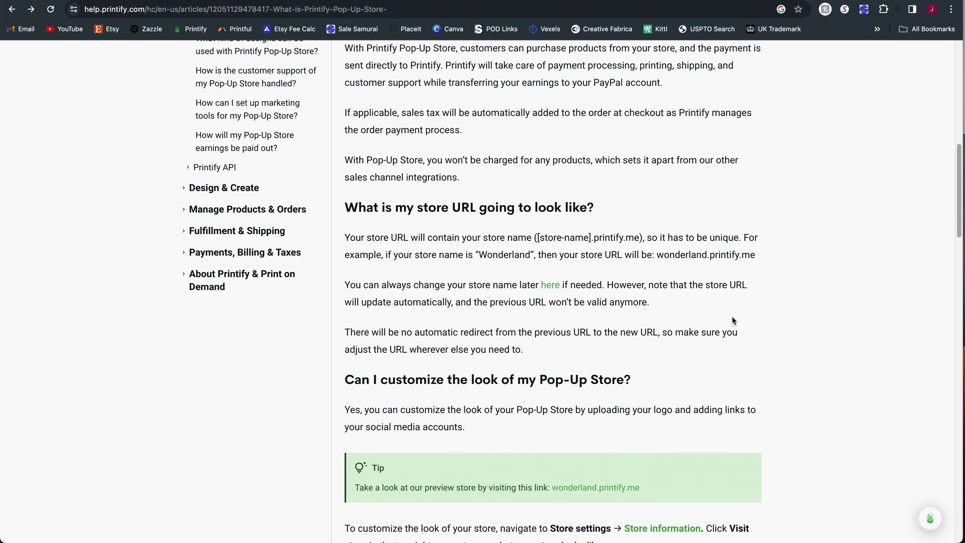
scroll(734, 320, "down", 1)
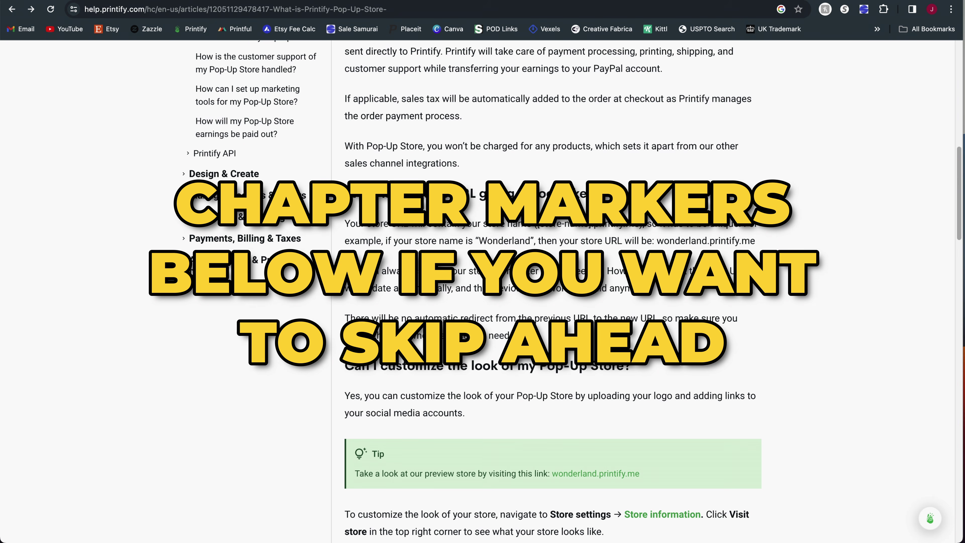
scroll(577, 242, "down", 7)
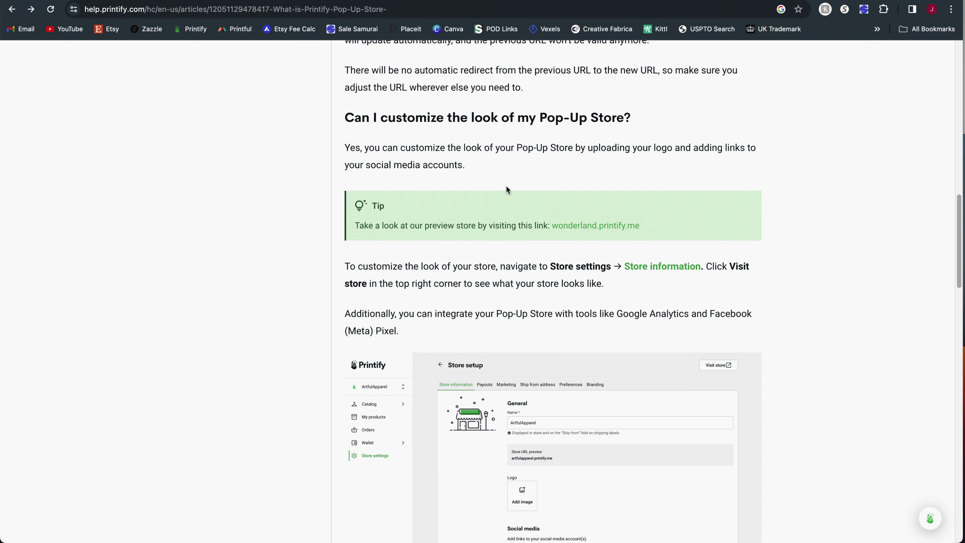
scroll(507, 187, "down", 1)
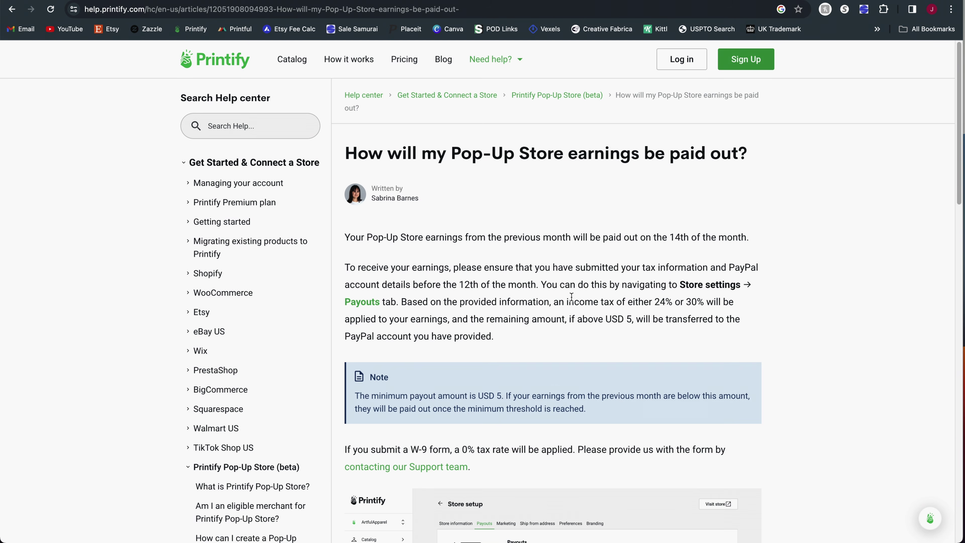
- Read the article on Pop-Up Store earnings, including payout dates, income tax and the minimum payout amount
scroll(570, 294, "down", 1)
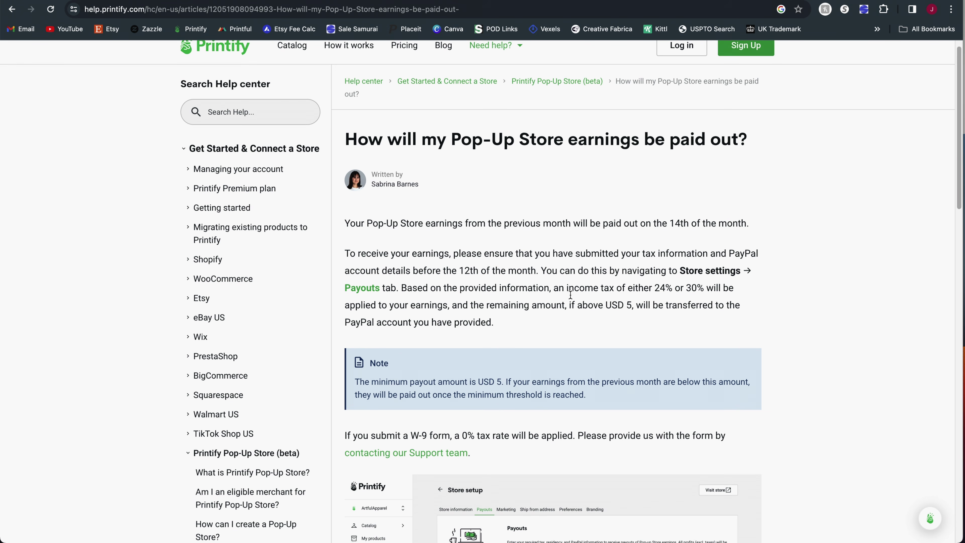
scroll(569, 293, "down", 1)
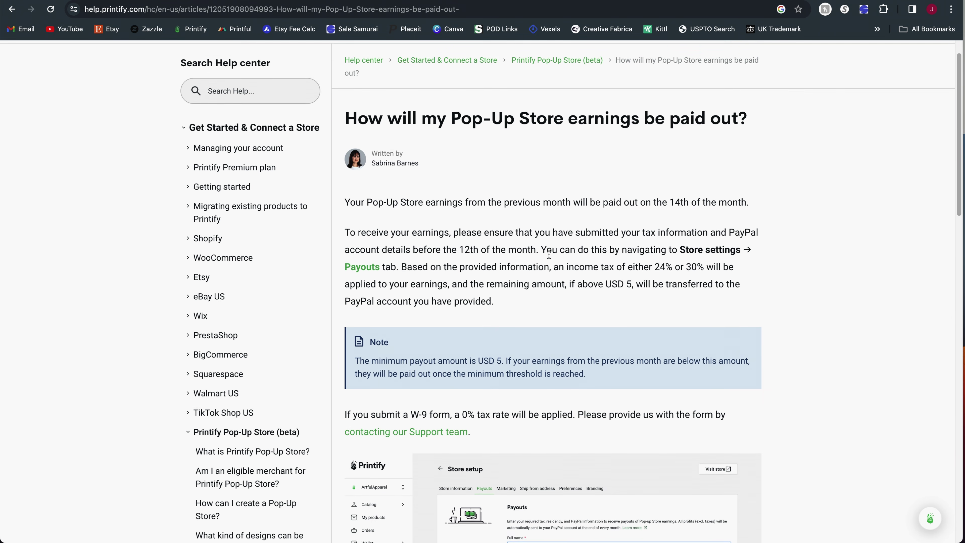
scroll(549, 255, "down", 1)
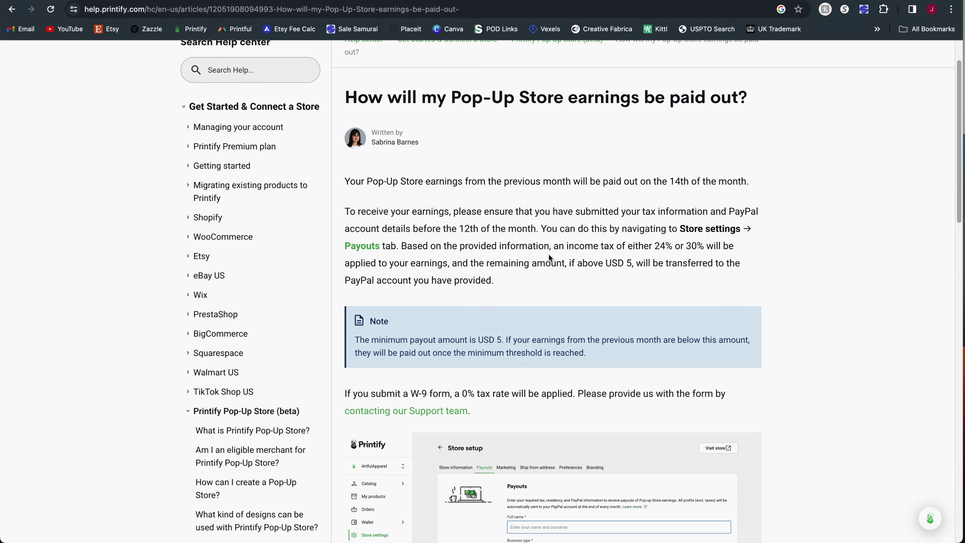
scroll(550, 258, "down", 1)
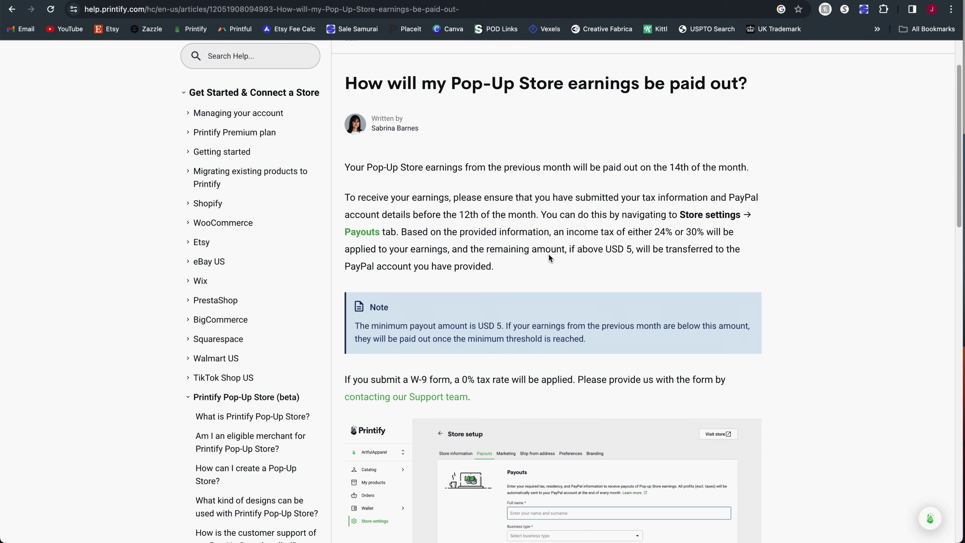
scroll(549, 258, "down", 1)
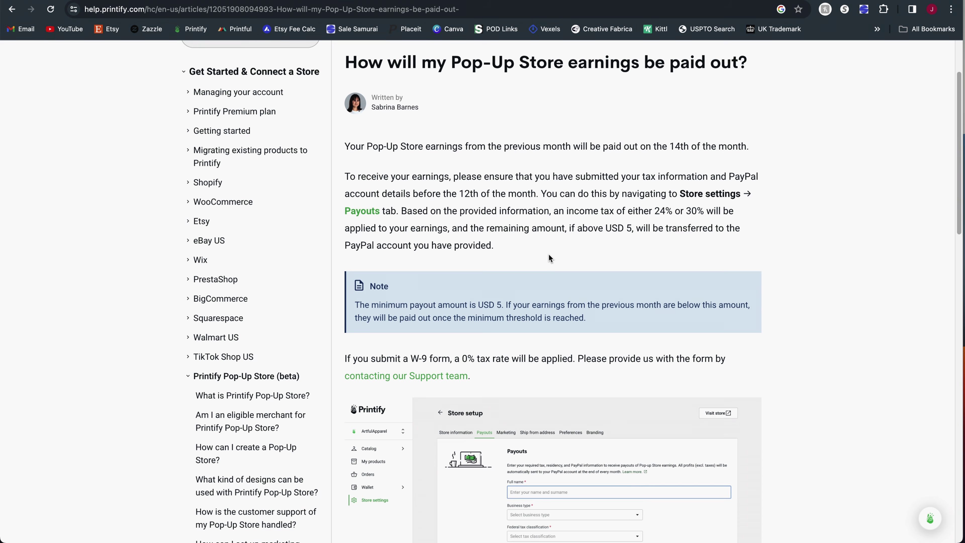
scroll(588, 278, "up", 4)
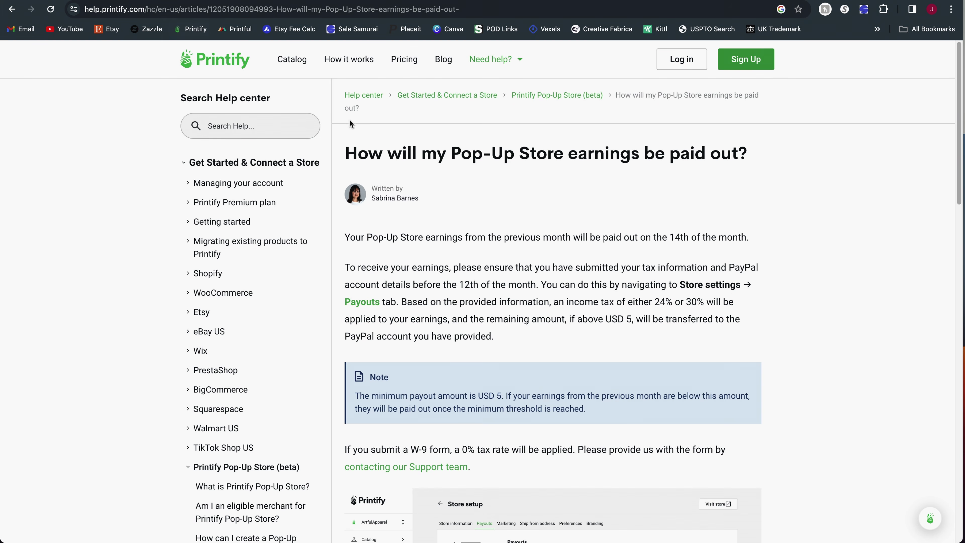
- Switch to the Printify My Products page and start adding a new store to the account
key("ctrl+Tab")
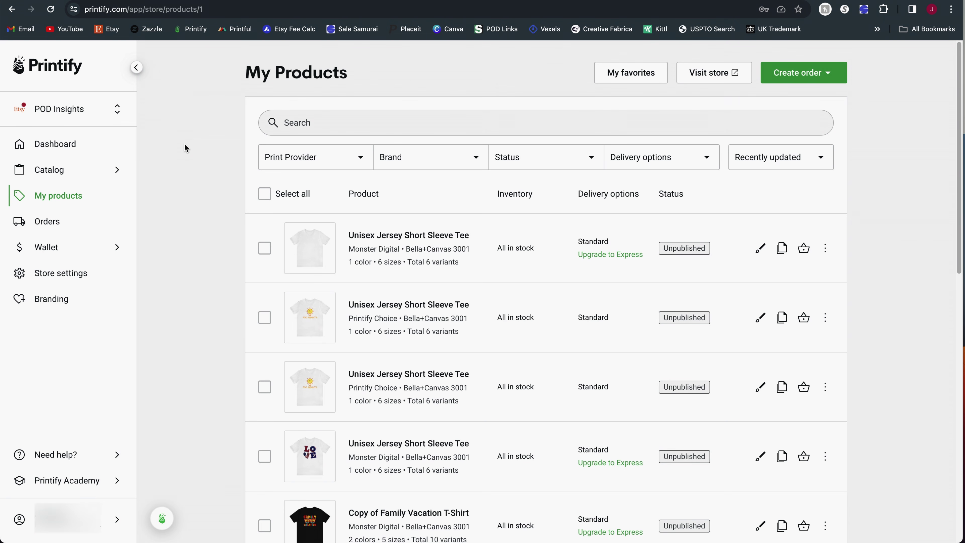
left_click(79, 117)
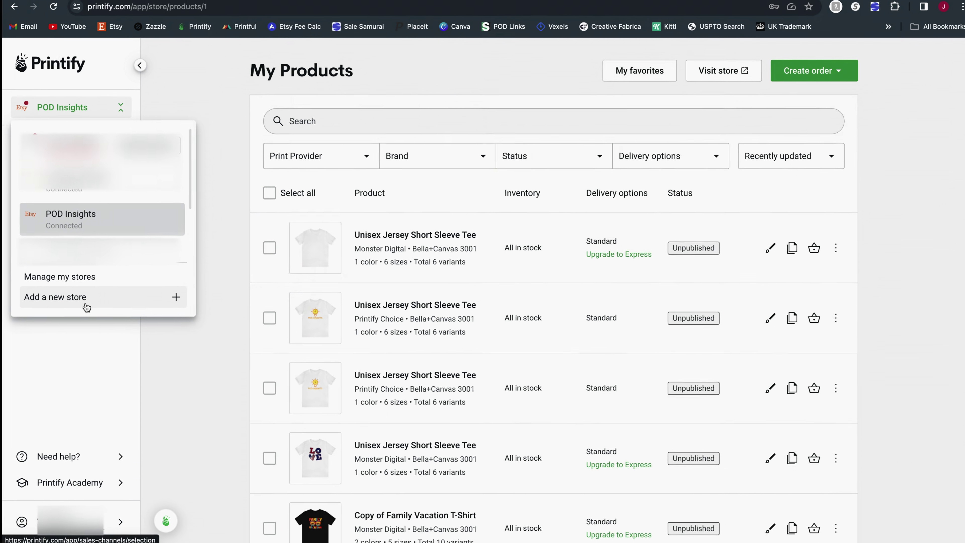
left_click(86, 304)
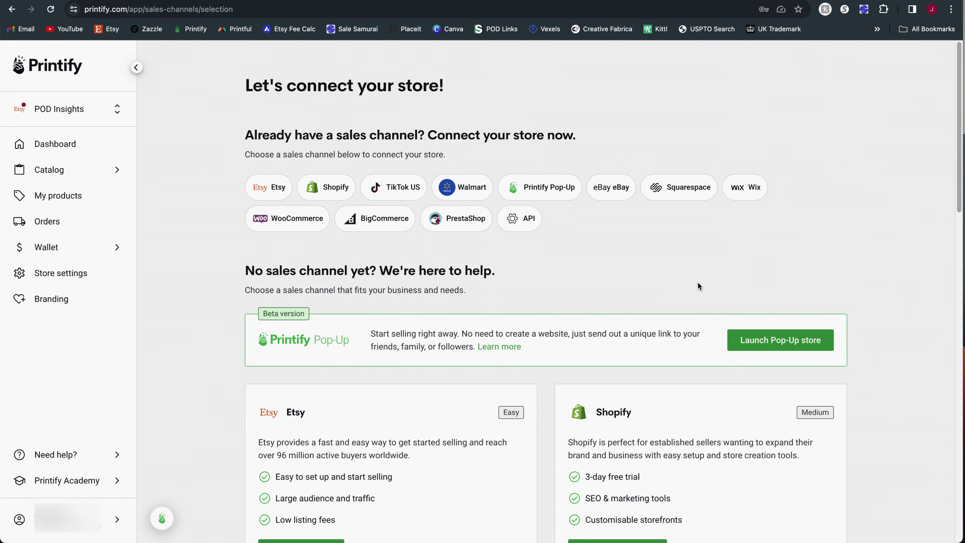
- Choose Printify Pop-Up as the sales channel and start launching the Pop-Up store
scroll(620, 301, "down", 2)
scroll(621, 302, "down", 1)
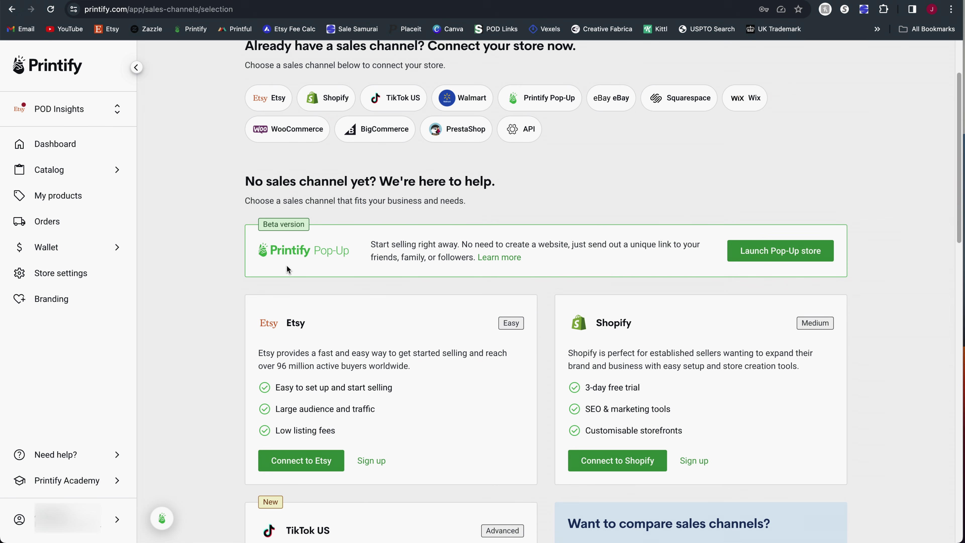
scroll(357, 269, "down", 1)
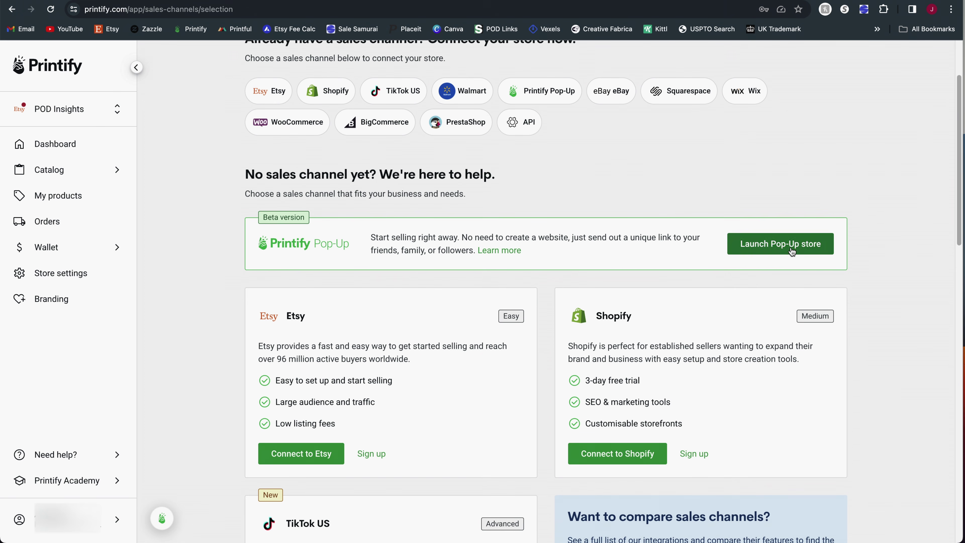
scroll(637, 262, "down", 1)
scroll(637, 260, "down", 1)
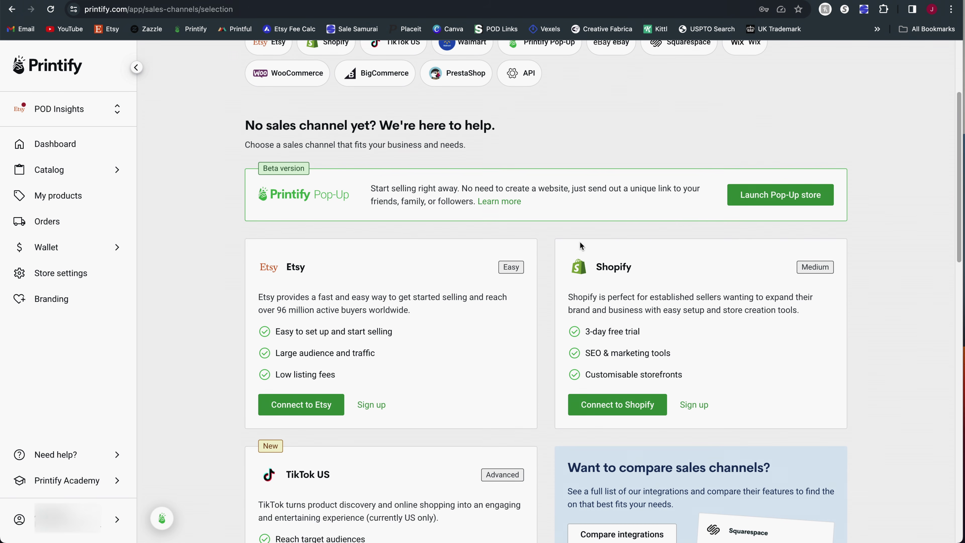
left_click(762, 204)
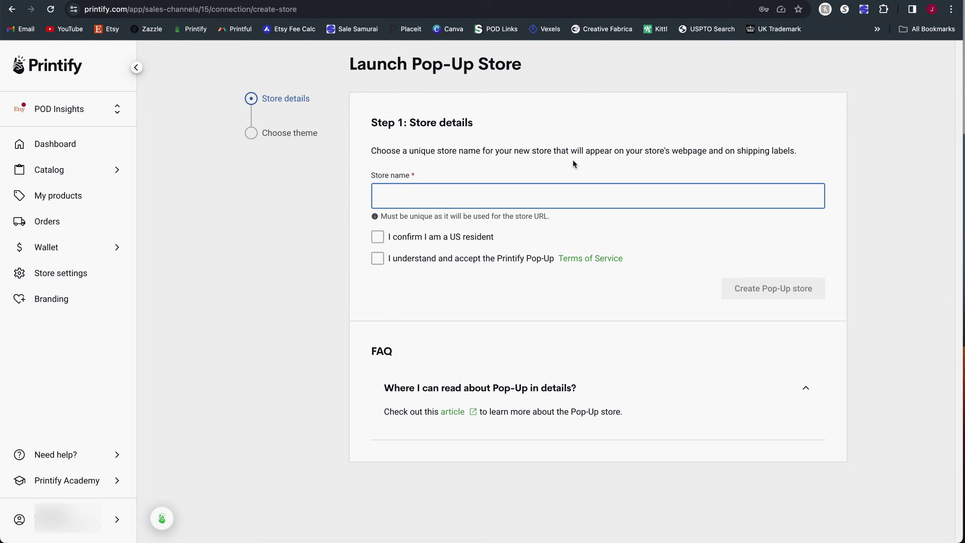
- Create the Pop-Up store named POD Insights Merch, confirming US residency and accepting the Terms of Service
type("P")
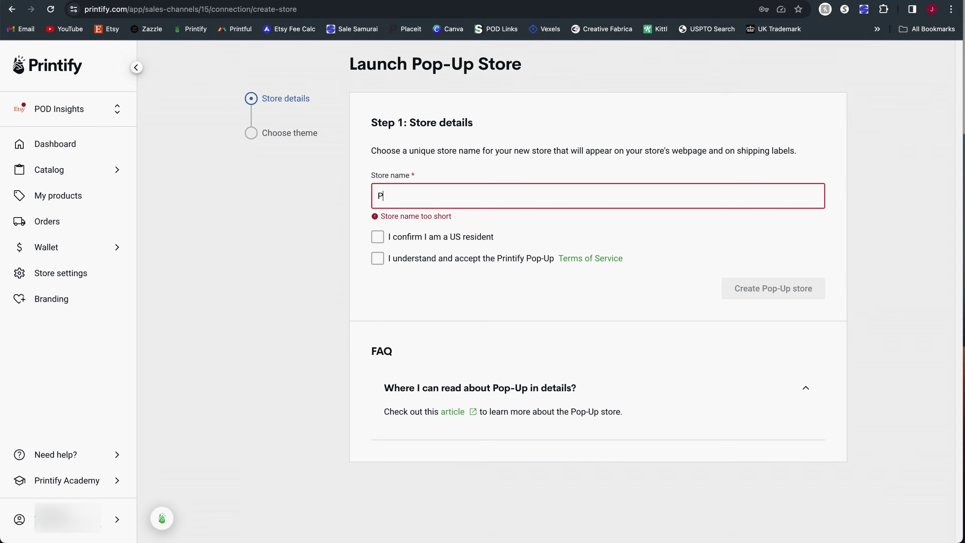
type("OD Insights Merch")
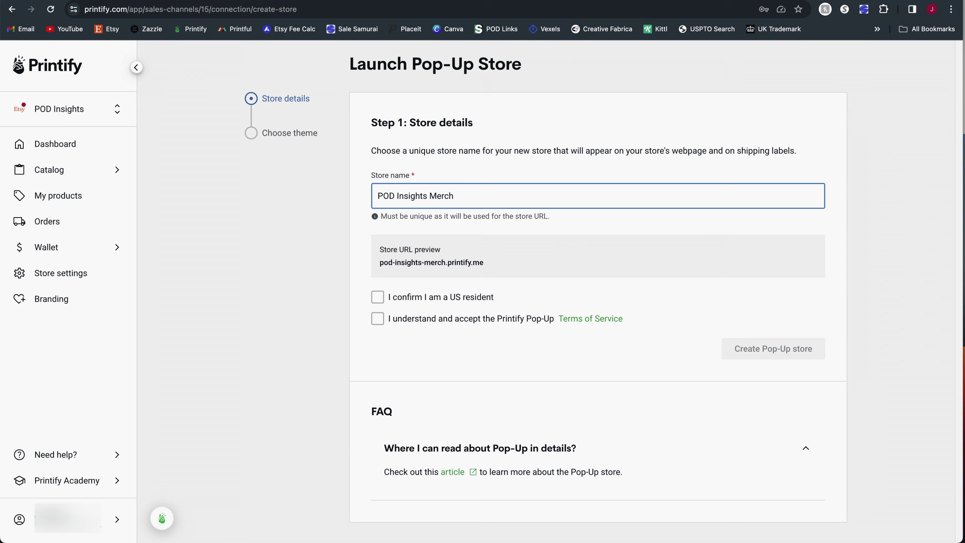
left_click(552, 247)
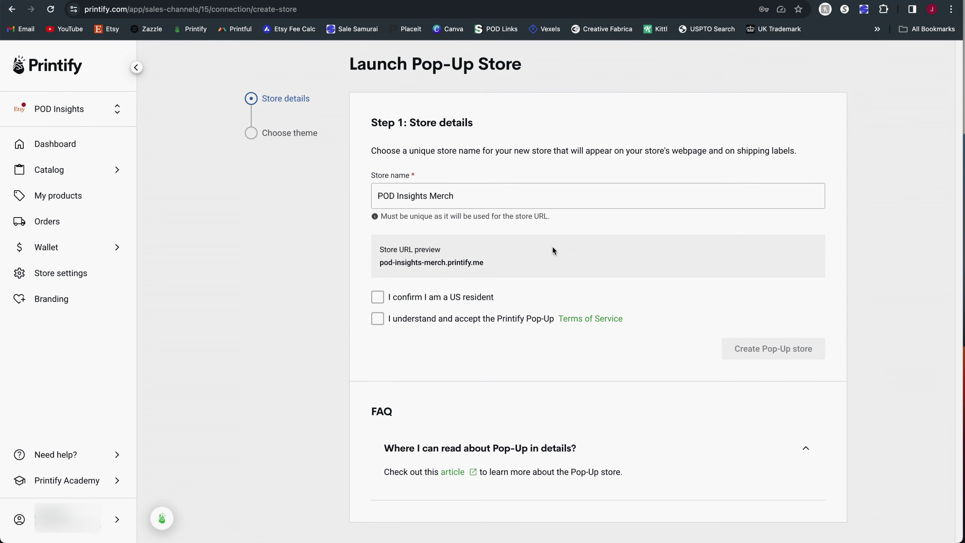
left_click(371, 301)
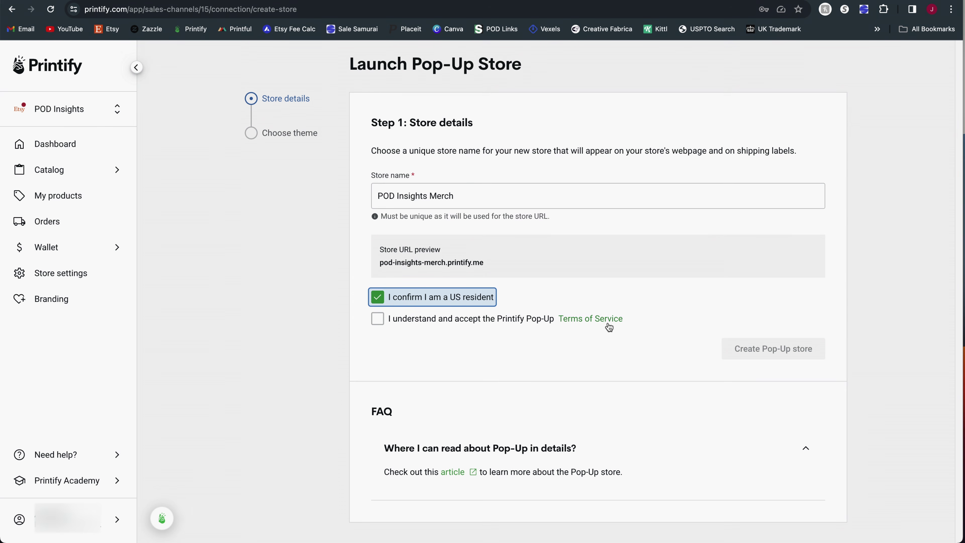
left_click(388, 323)
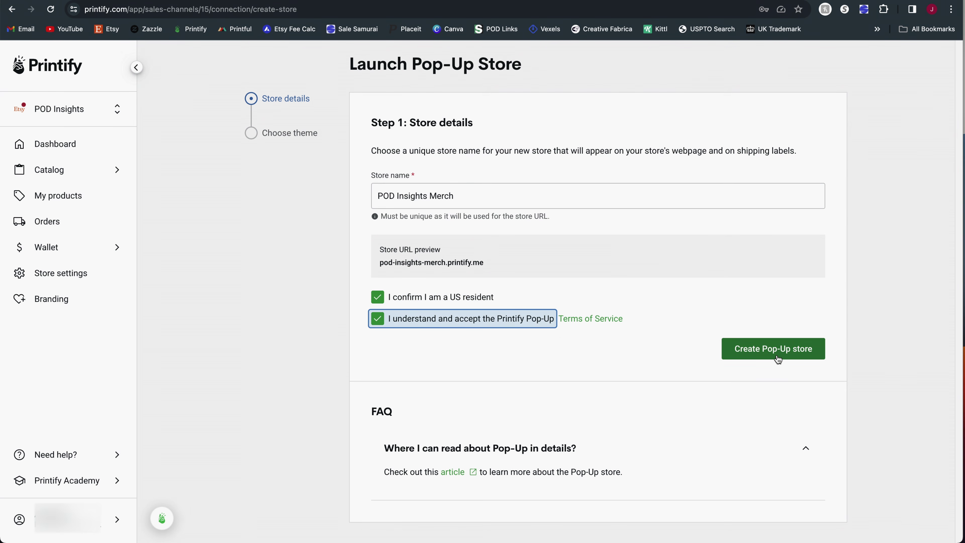
left_click(777, 358)
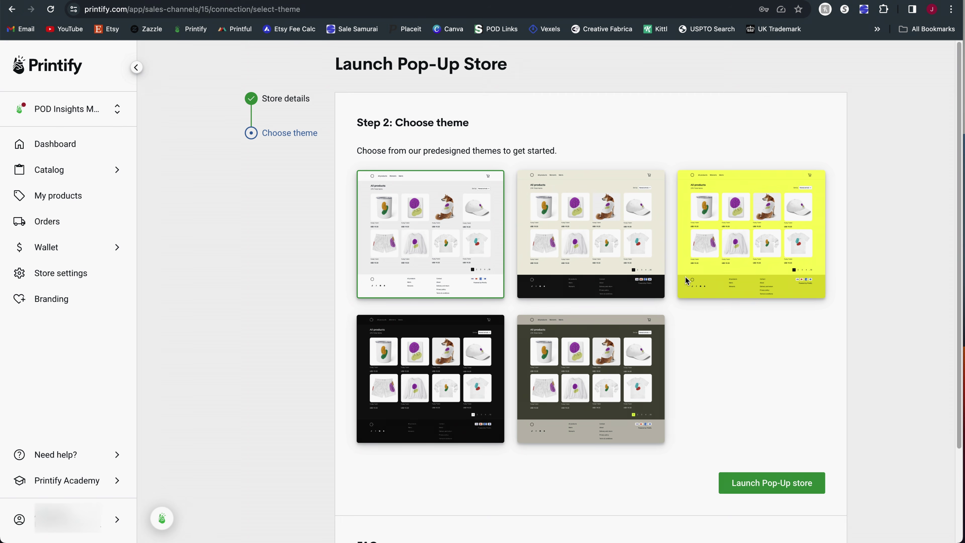
- Choose the black predesigned theme and launch the Pop-Up store
left_click(475, 382)
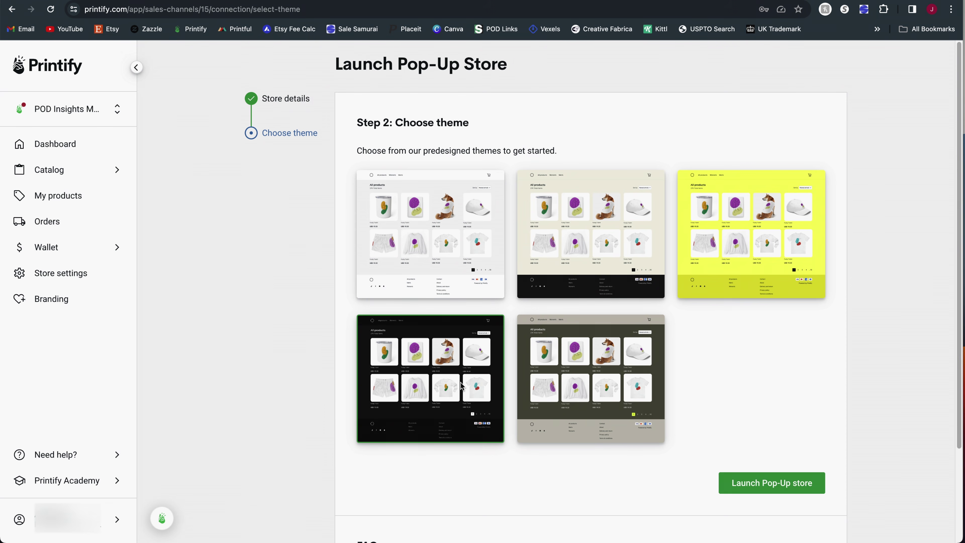
scroll(744, 442, "down", 2)
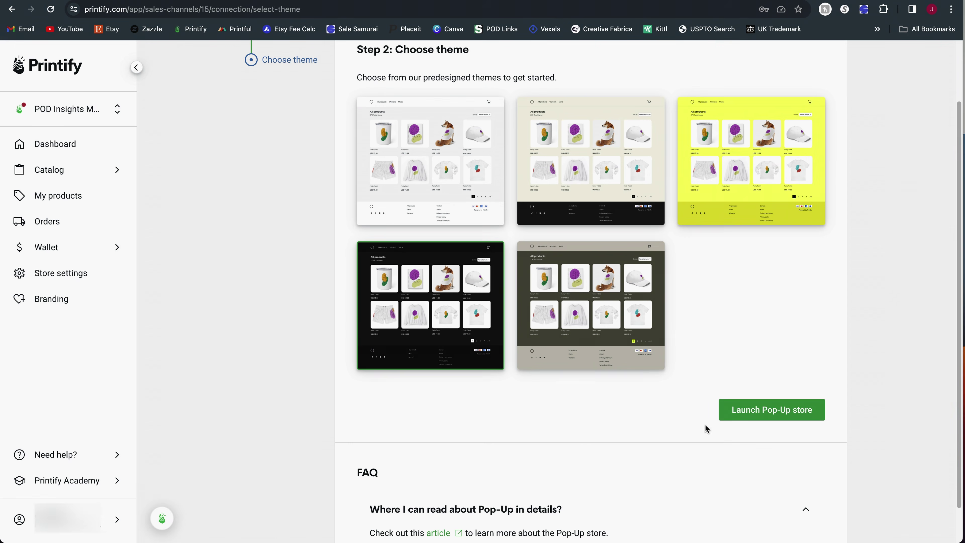
left_click(769, 416)
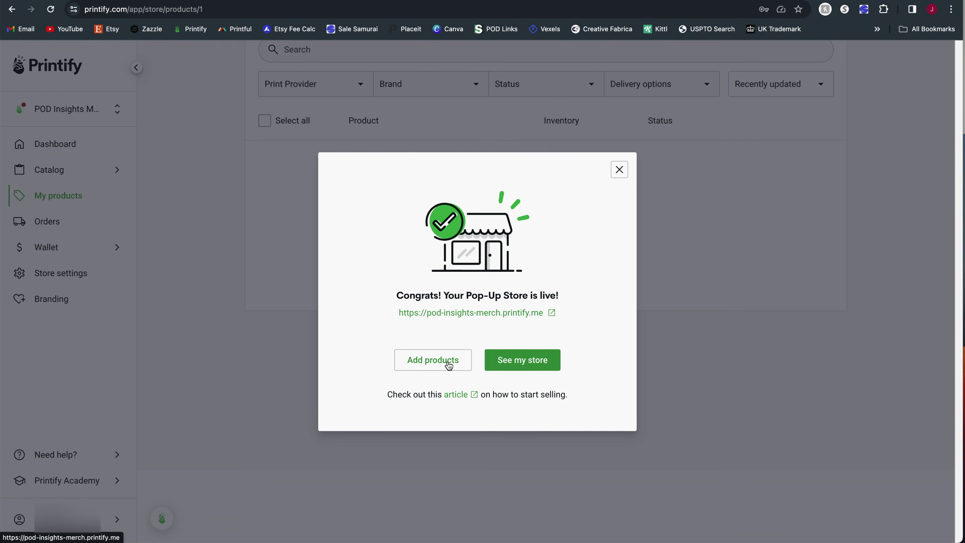
- View the live storefront at pod-insights-merch.printify.me, then return to Printify and dismiss the launch confirmation
left_click(523, 368)
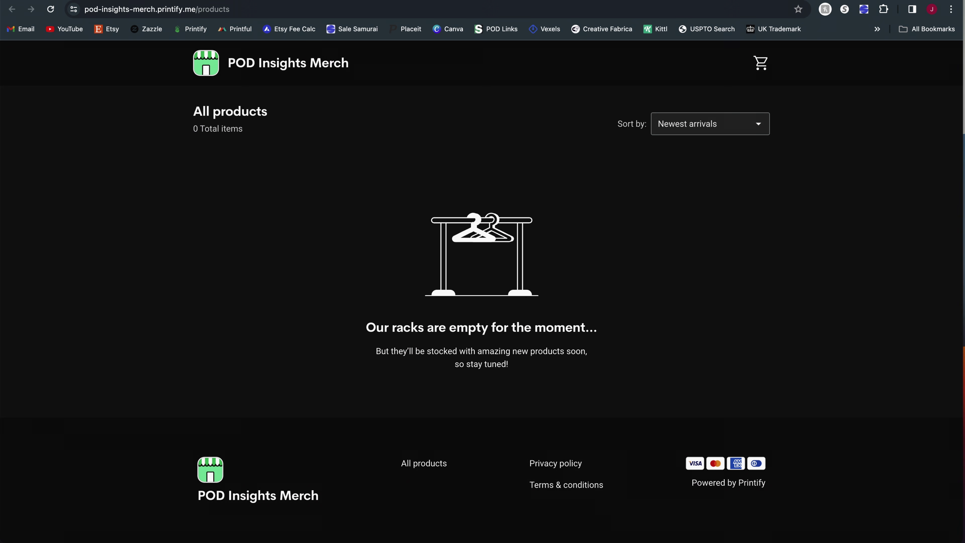
left_click(323, 0)
left_click(613, 173)
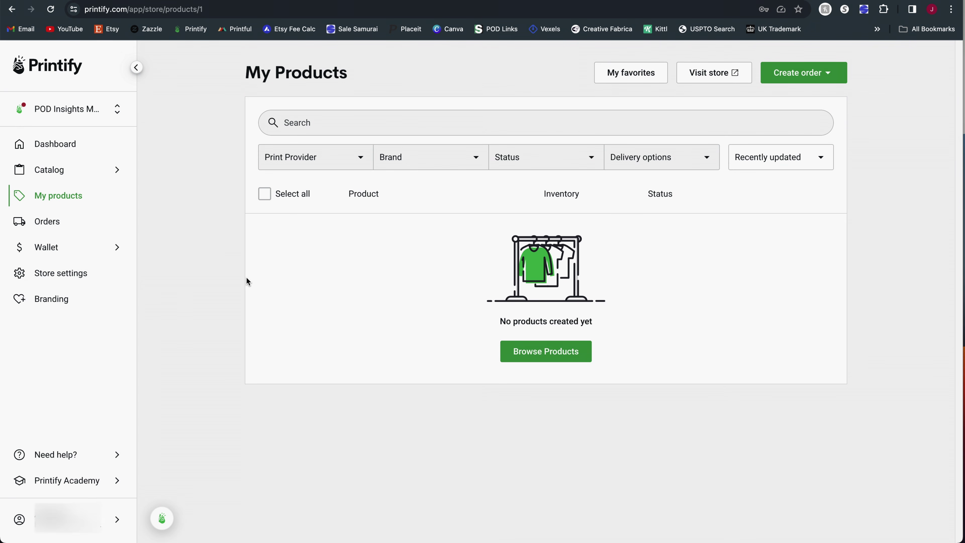
- In the store settings, add the light bulb image as the logo and clear the existing Instagram and YouTube links
left_click(64, 282)
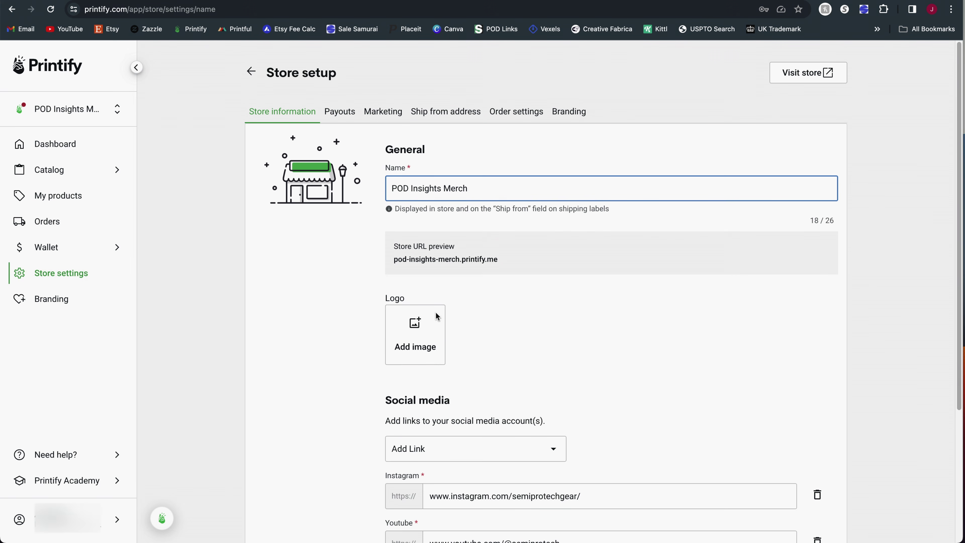
scroll(344, 282, "down", 3)
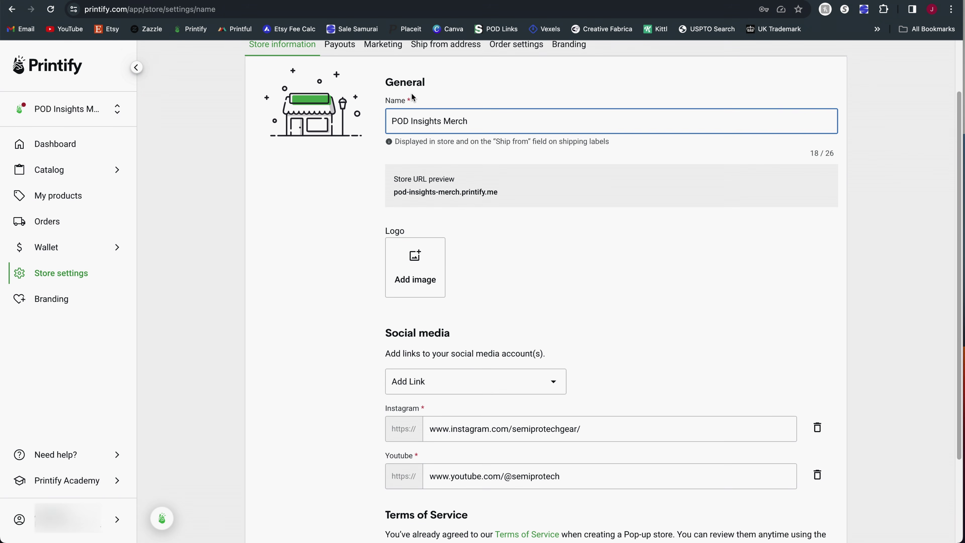
scroll(429, 280, "down", 1)
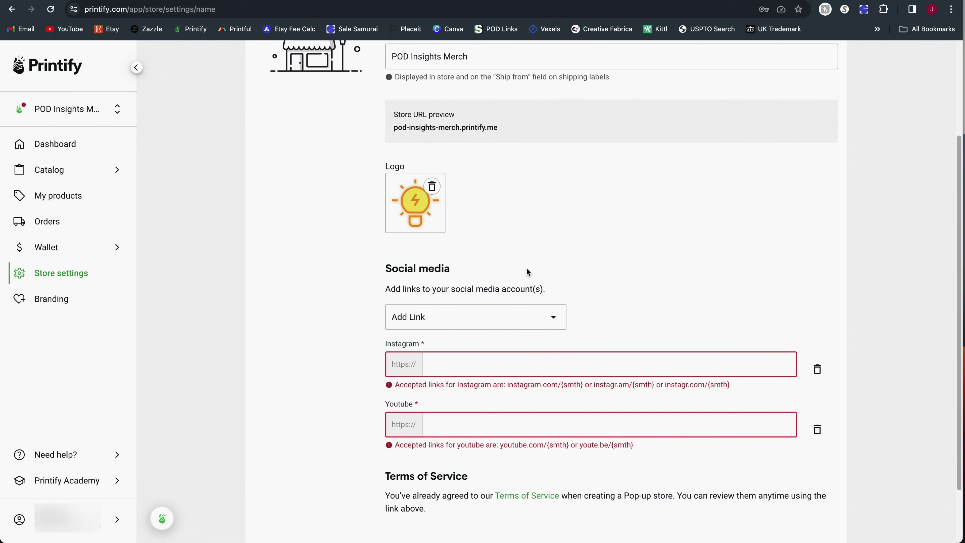
- Look through the social media platforms that can be added as links to the store
scroll(484, 246, "down", 1)
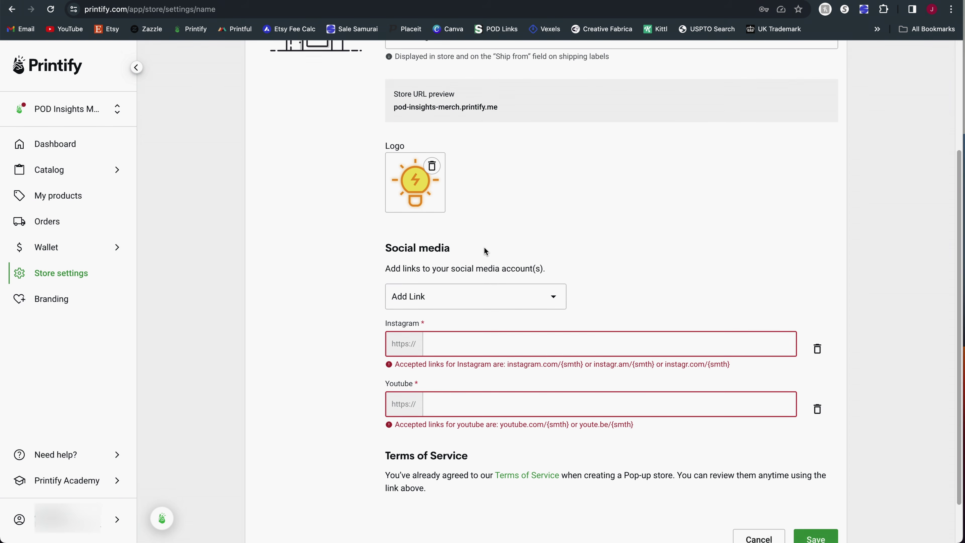
left_click(482, 284)
left_click(627, 307)
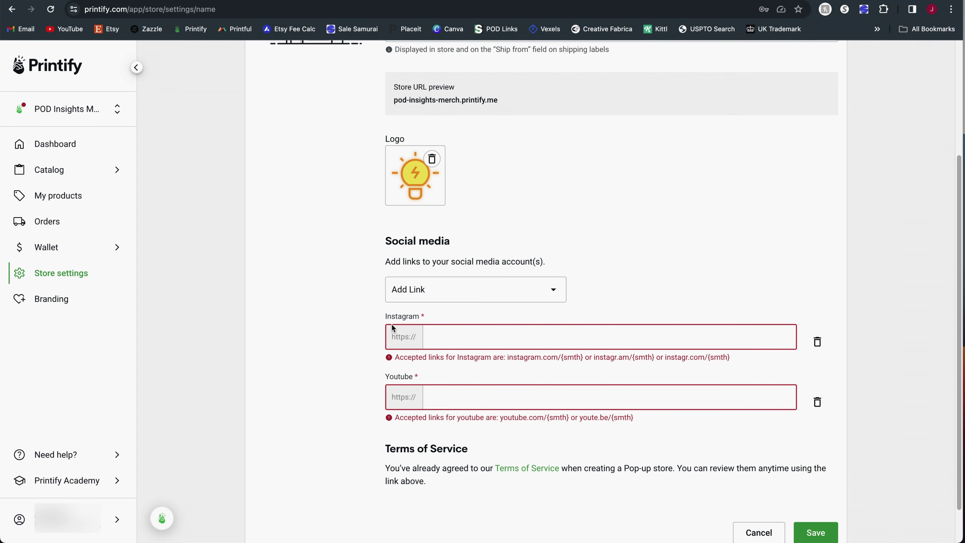
left_click(513, 291)
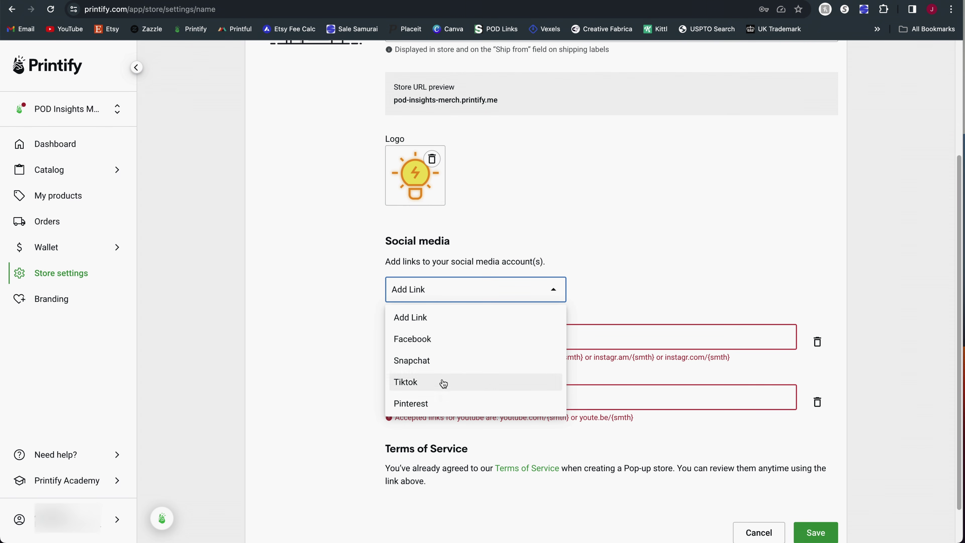
left_click(639, 285)
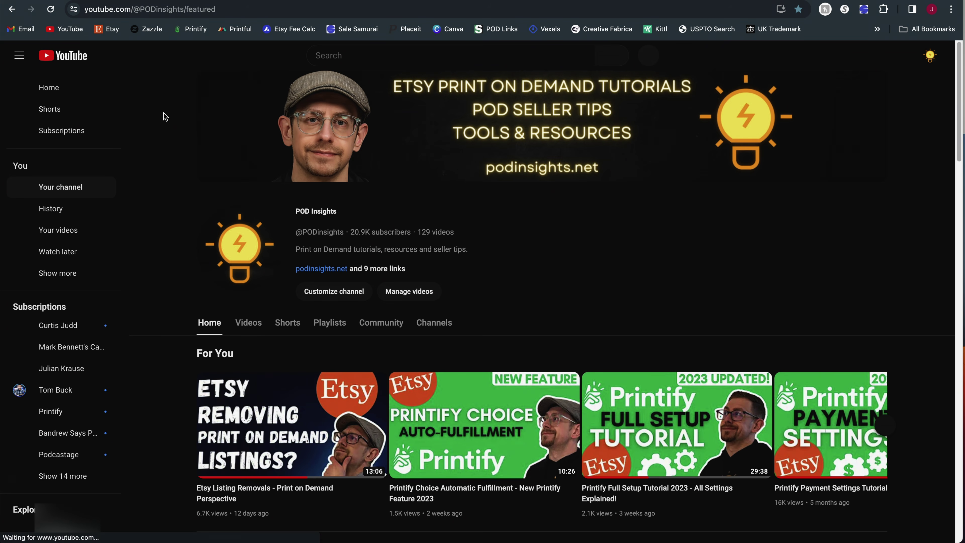
left_click(264, 9)
left_click(264, 9)
left_click_drag(230, 9, 69, 6)
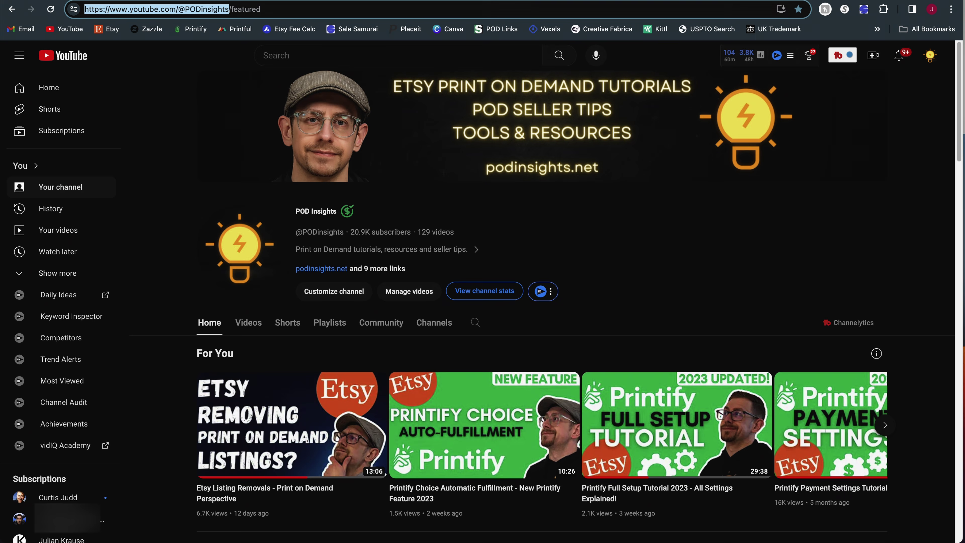
key("super+c")
key("ctrl+Tab")
key("super+v")
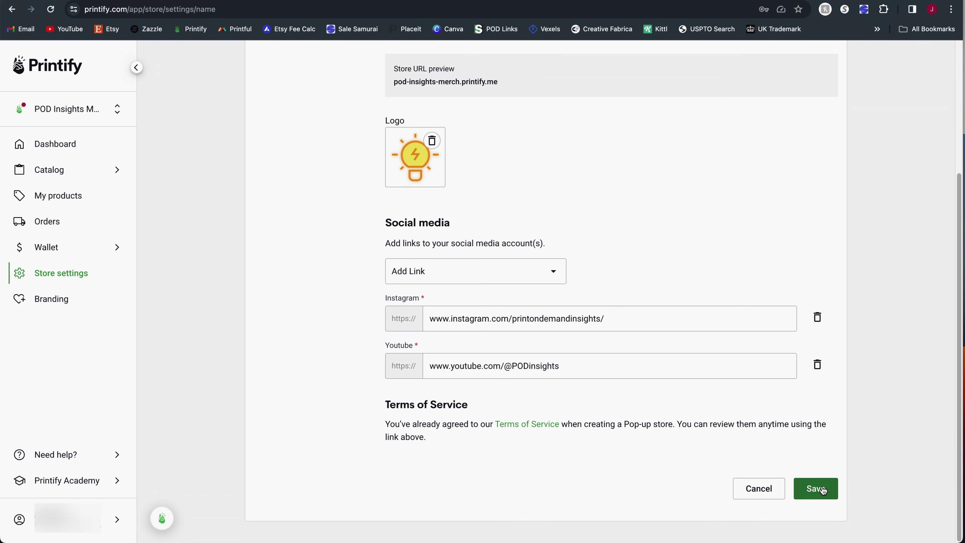
left_click(822, 491)
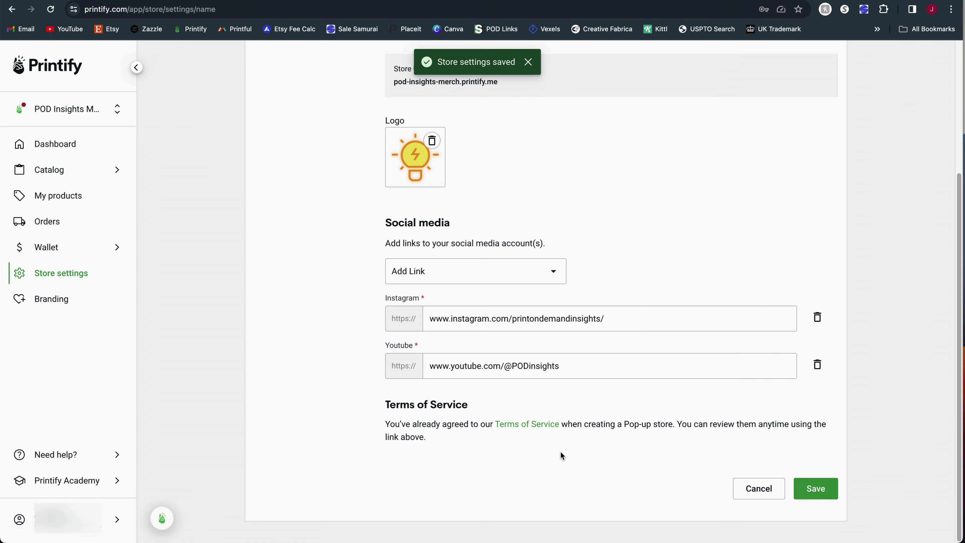
- Reload the Pop-Up storefront and check the logo in its header and the social media links in its footer
scroll(640, 393, "up", 5)
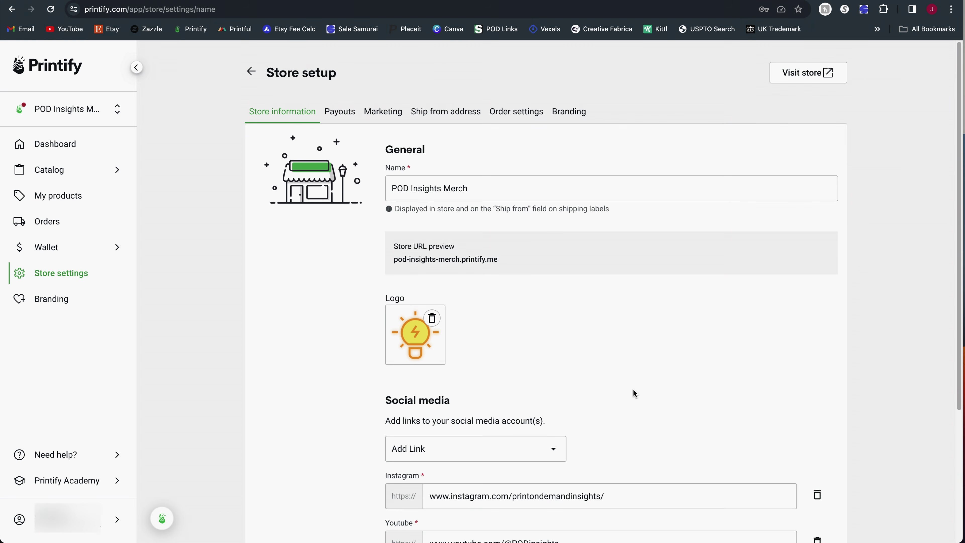
key("ctrl+Tab")
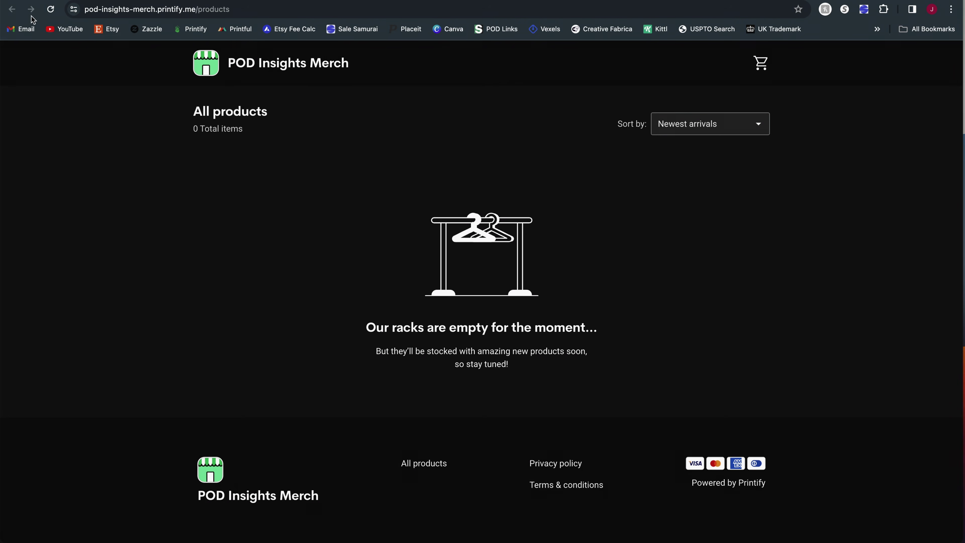
left_click(50, 10)
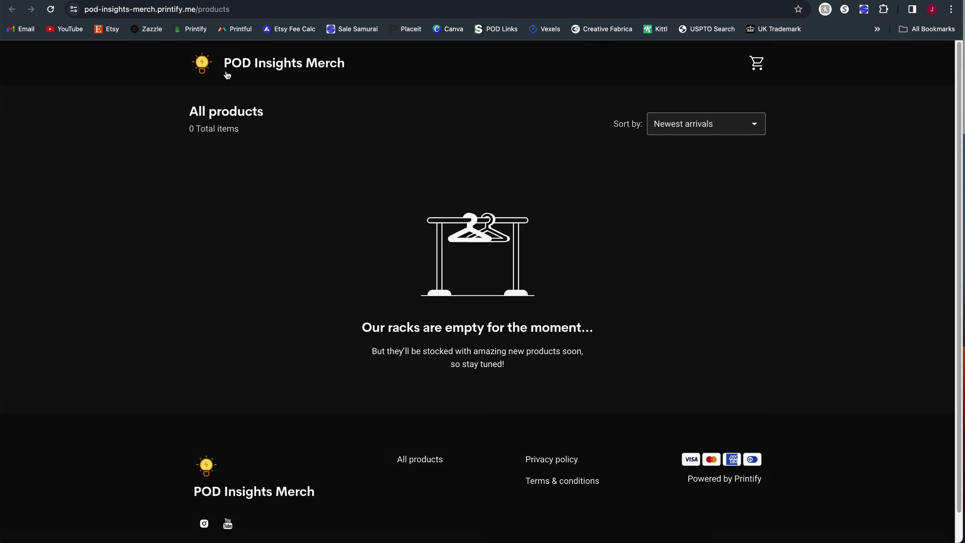
scroll(315, 278, "down", 1)
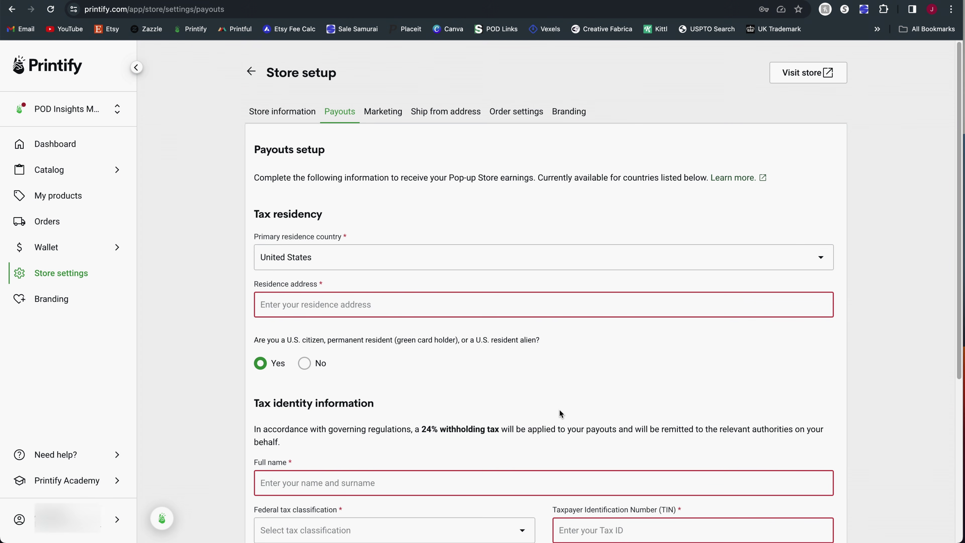
- Set the federal tax classification to Individual in the payouts setup and review the payout method details
scroll(553, 408, "down", 2)
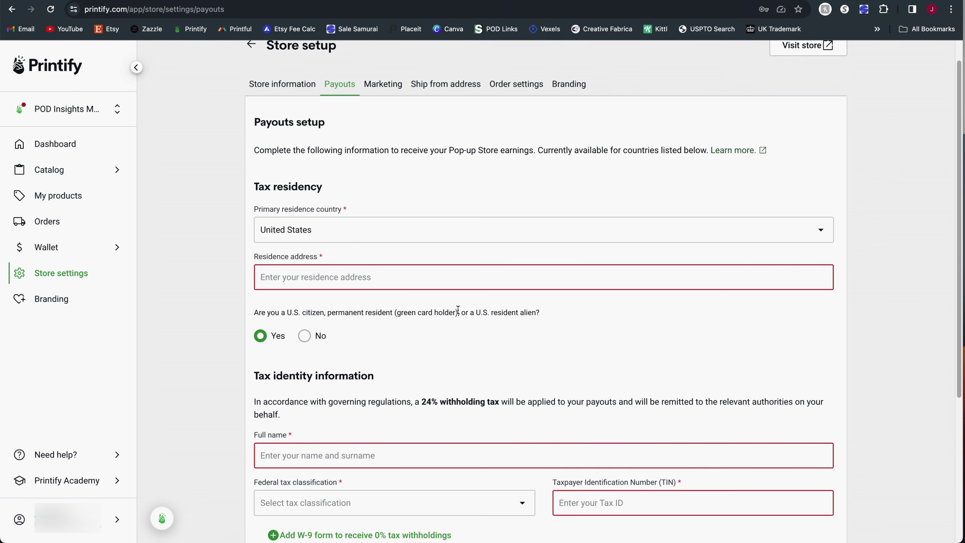
scroll(458, 310, "down", 3)
scroll(458, 310, "down", 4)
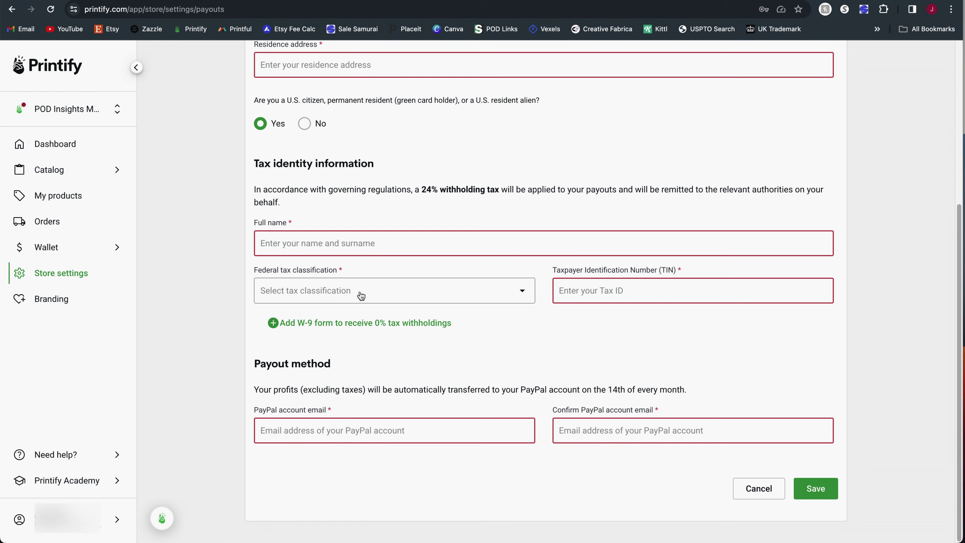
left_click(318, 299)
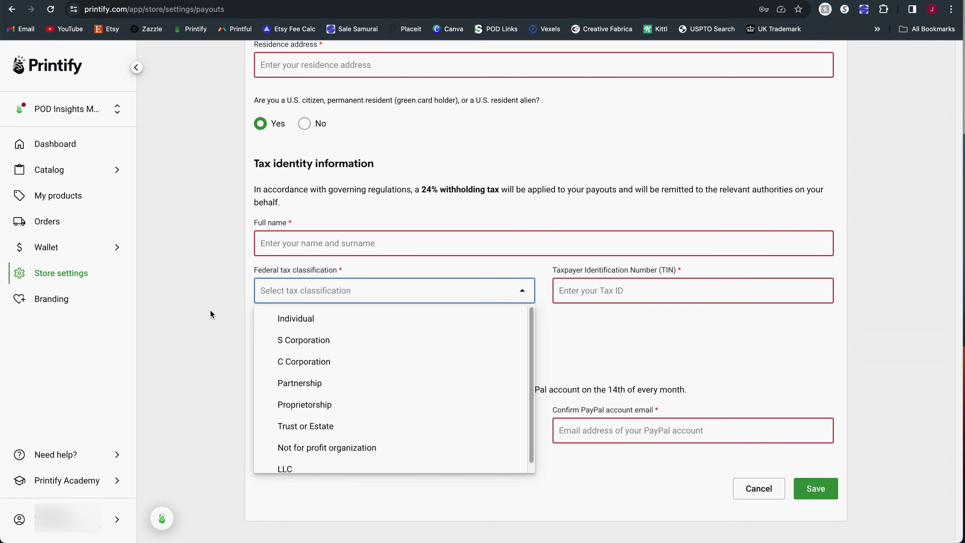
left_click(342, 323)
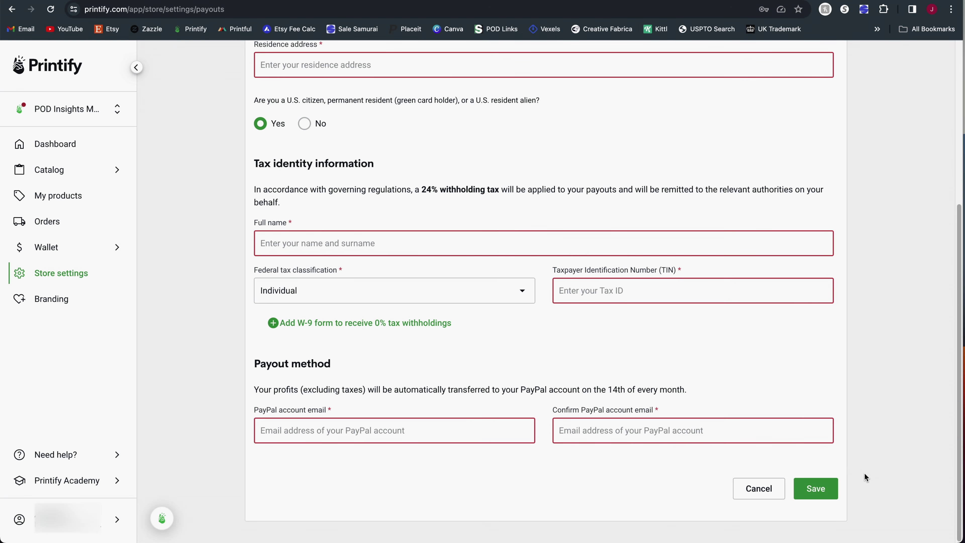
left_click_drag(701, 388, 536, 414)
left_click(686, 389)
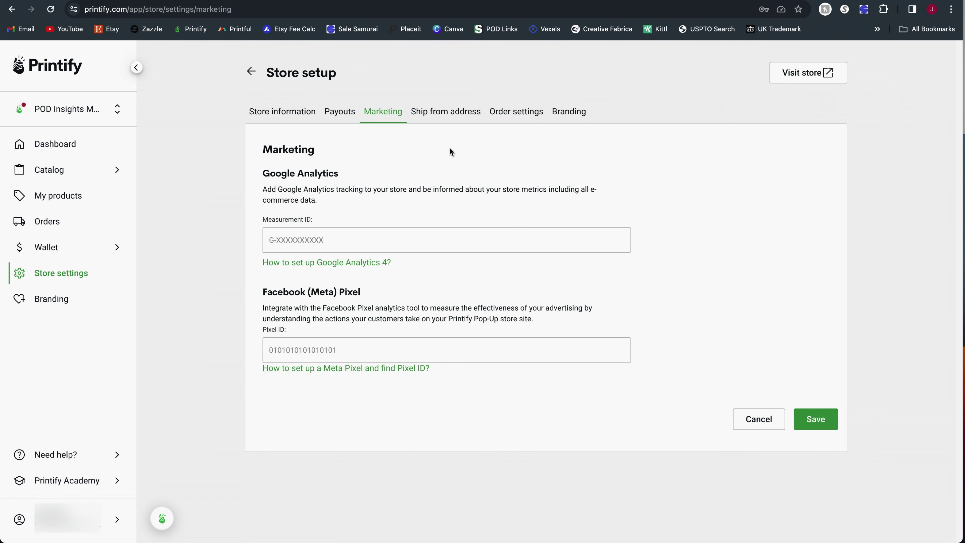
- Review the Google Analytics and Meta Pixel fields, and the Ship from address options with the shipping label example
left_click(326, 241)
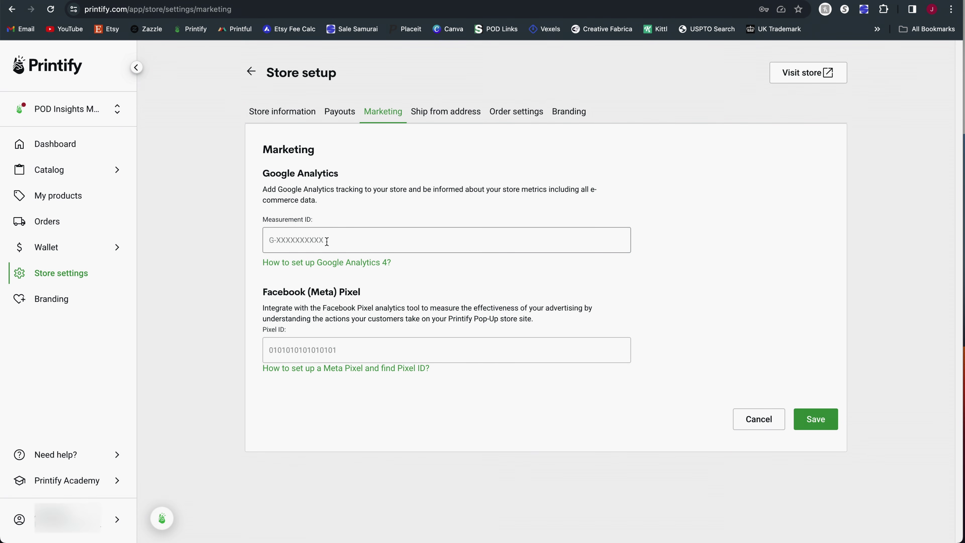
left_click(359, 346)
left_click(446, 111)
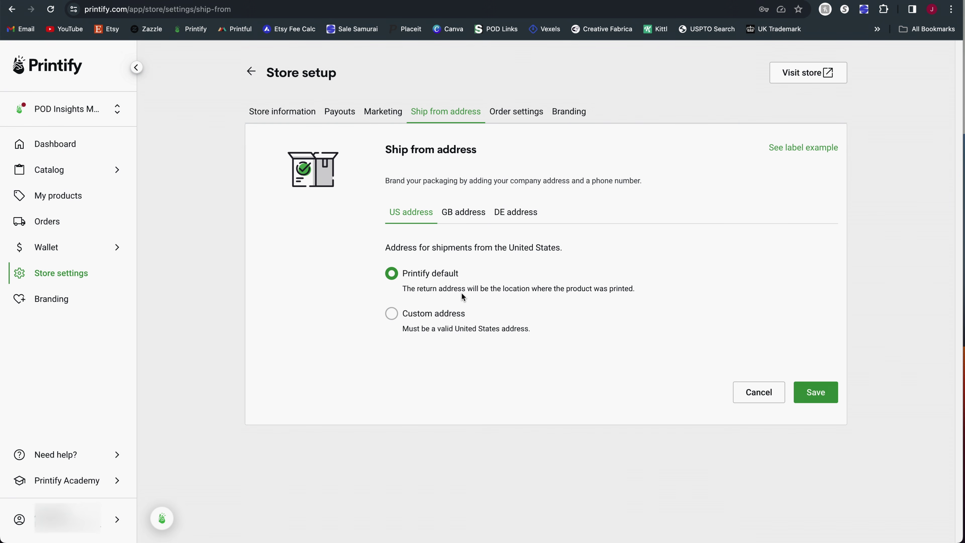
left_click(795, 149)
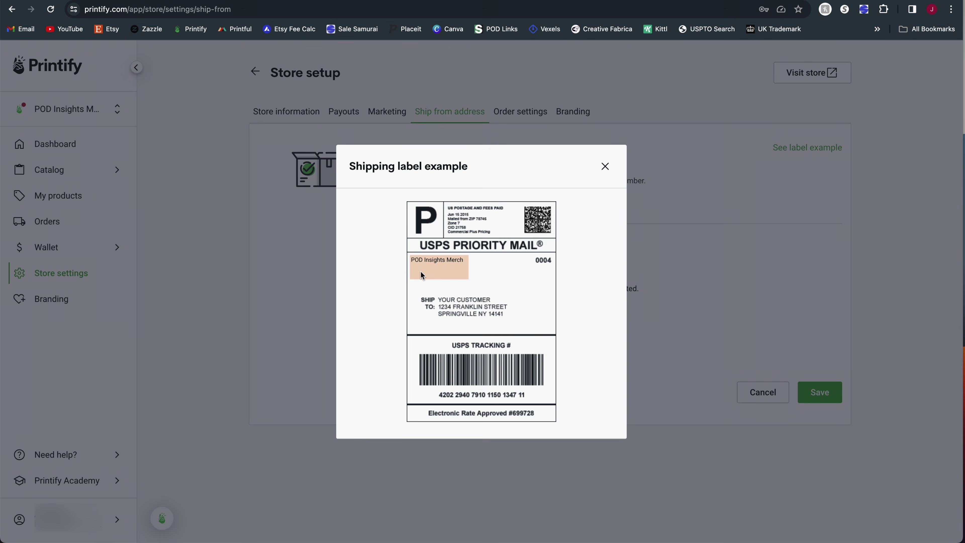
left_click(608, 171)
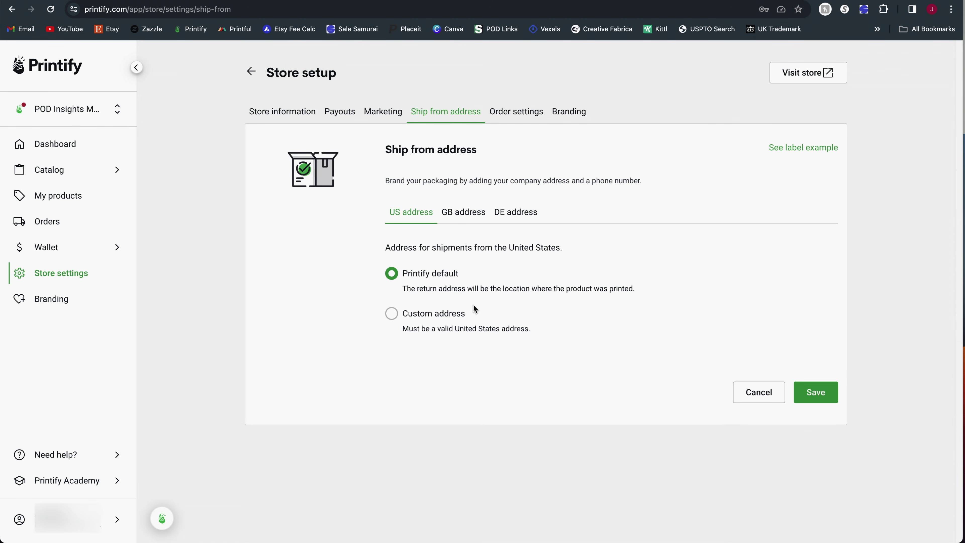
left_click_drag(403, 293, 645, 294)
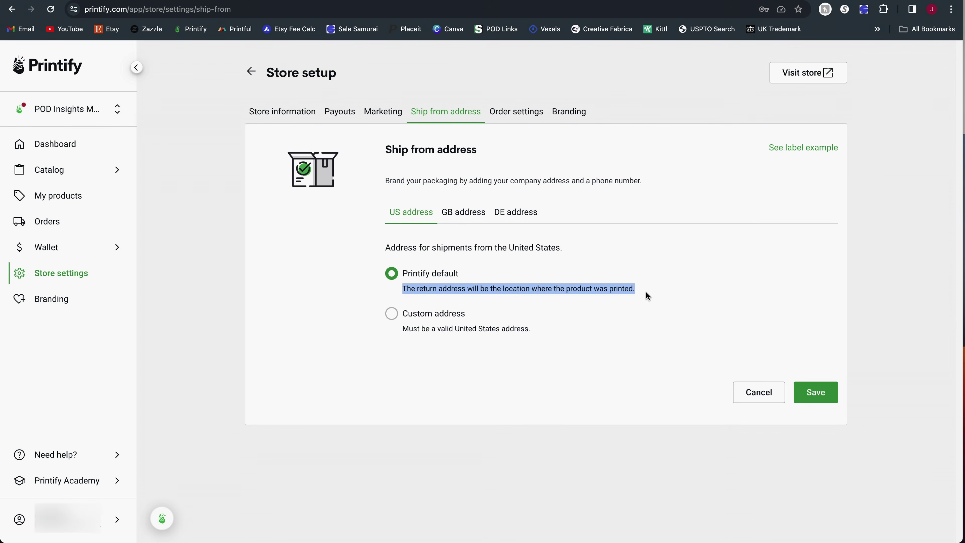
left_click(648, 296)
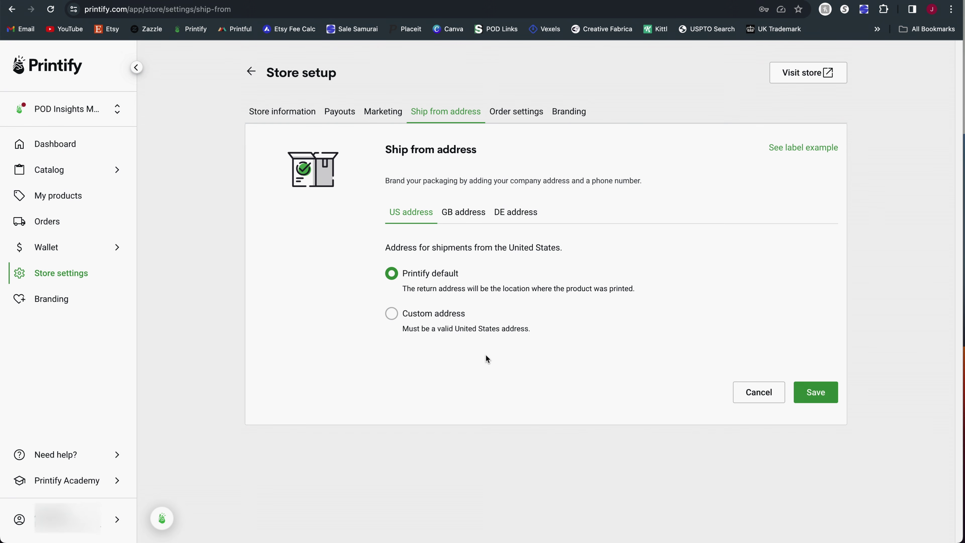
- Enable order routing in the order settings and review its maximum additional cost and product match options
left_click(516, 114)
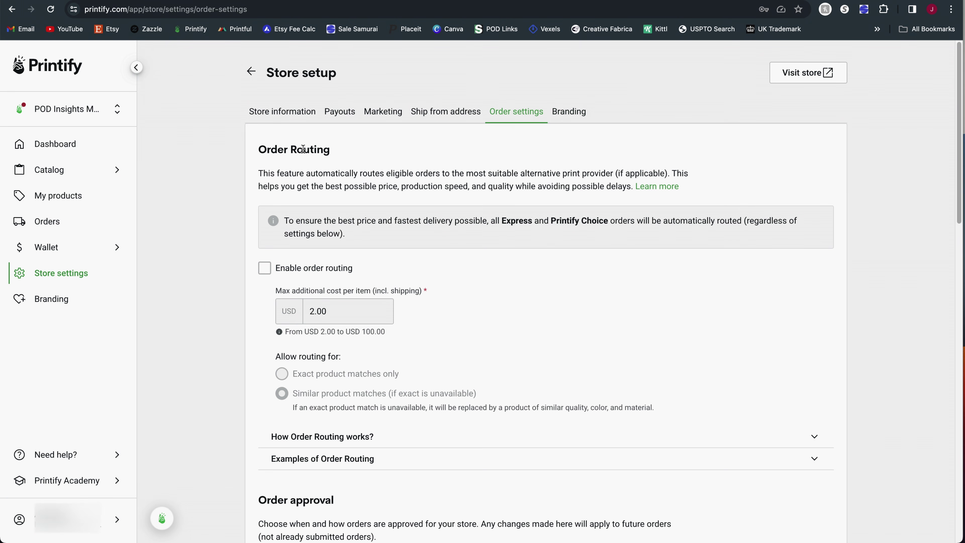
scroll(492, 292, "down", 1)
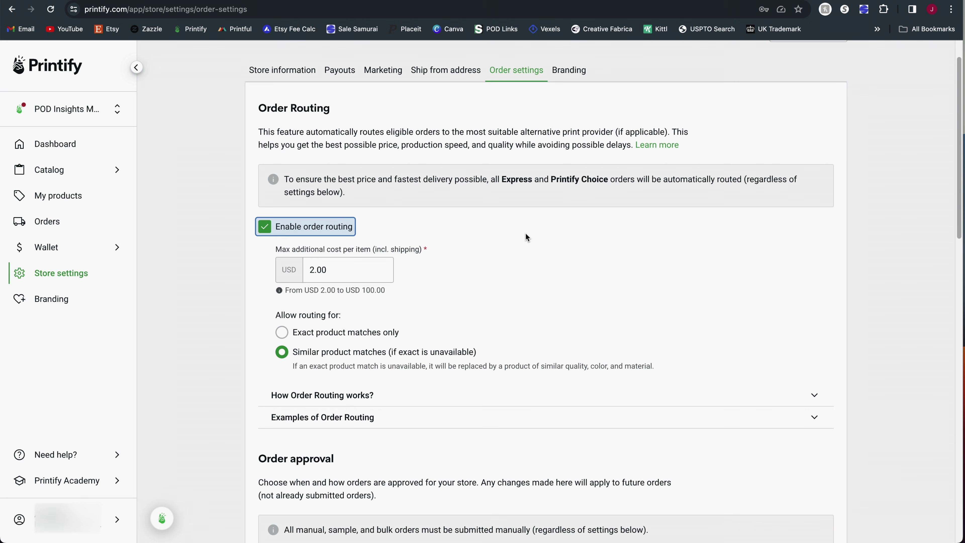
scroll(494, 236, "down", 1)
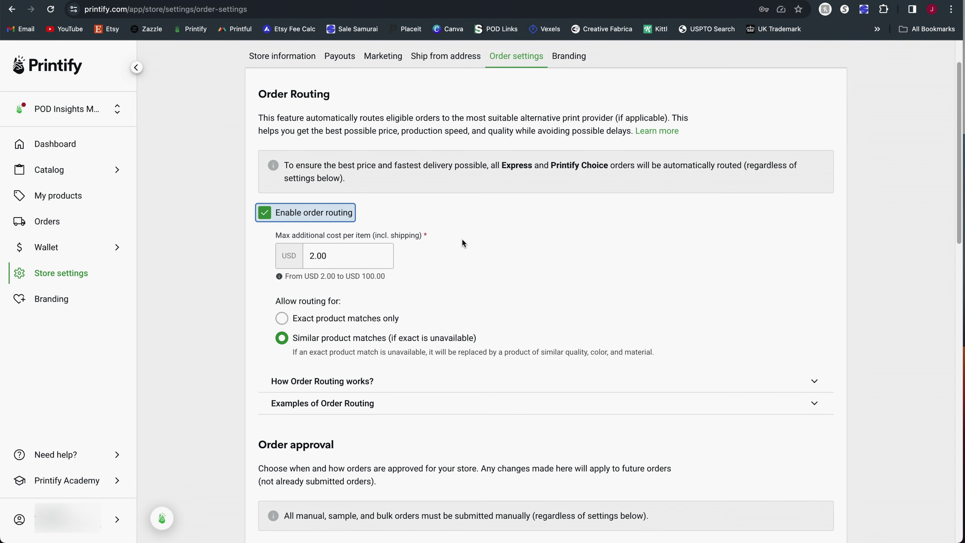
left_click(348, 242)
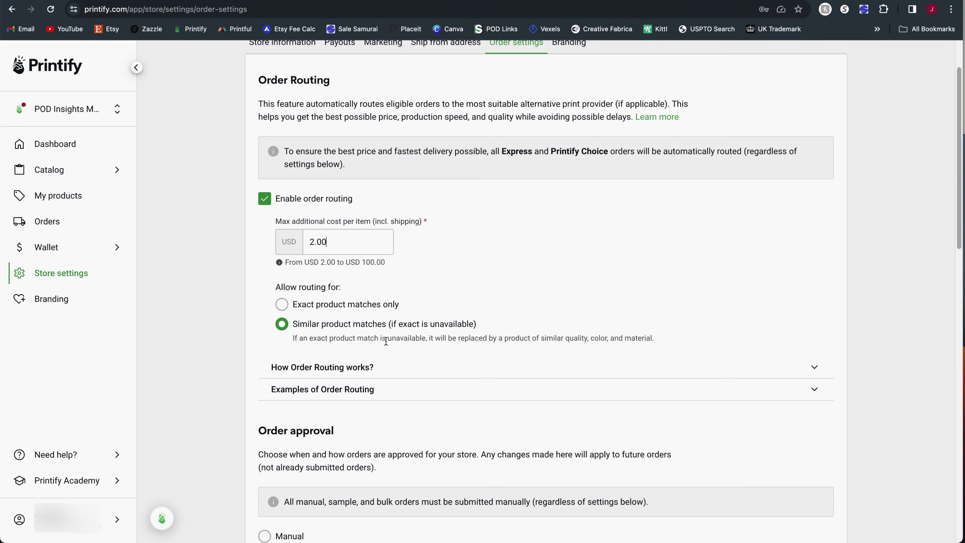
scroll(289, 213, "up", 1)
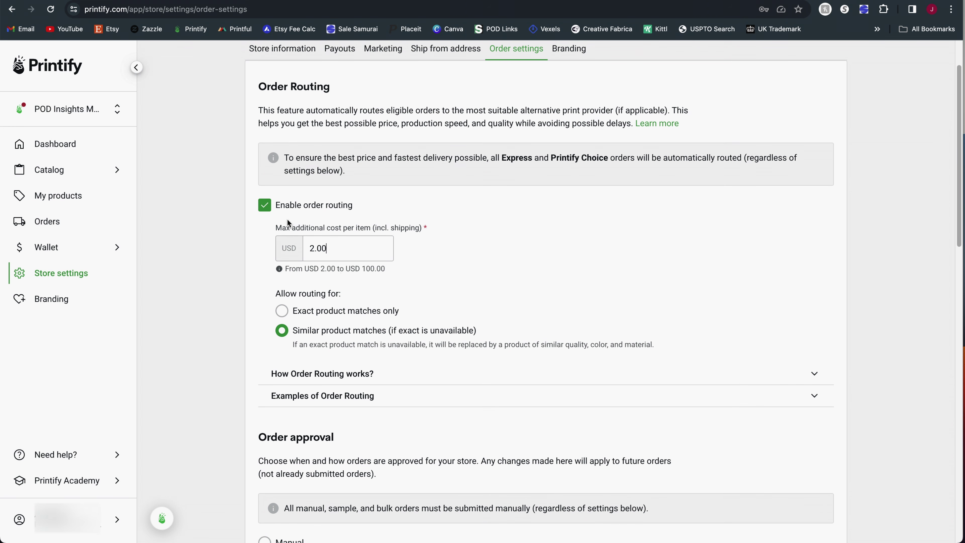
- Check the maximum additional cost per item and restrict order routing to exact product matches only
double_click(314, 251)
left_click(510, 263)
left_click(373, 250)
left_click(472, 249)
left_click(295, 315)
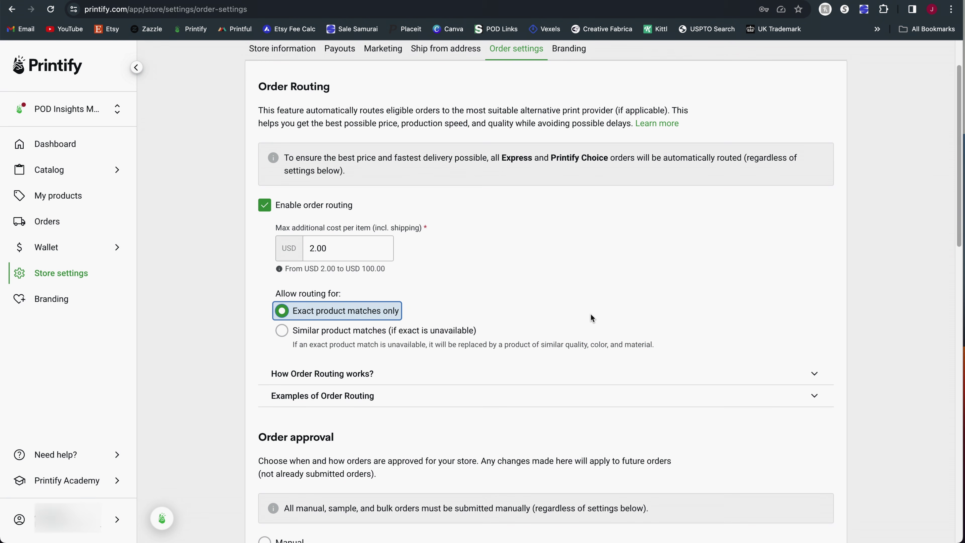
- Go through the order approval choices from Manual to 24 hours and select Automatically (Set time)
scroll(613, 283, "down", 8)
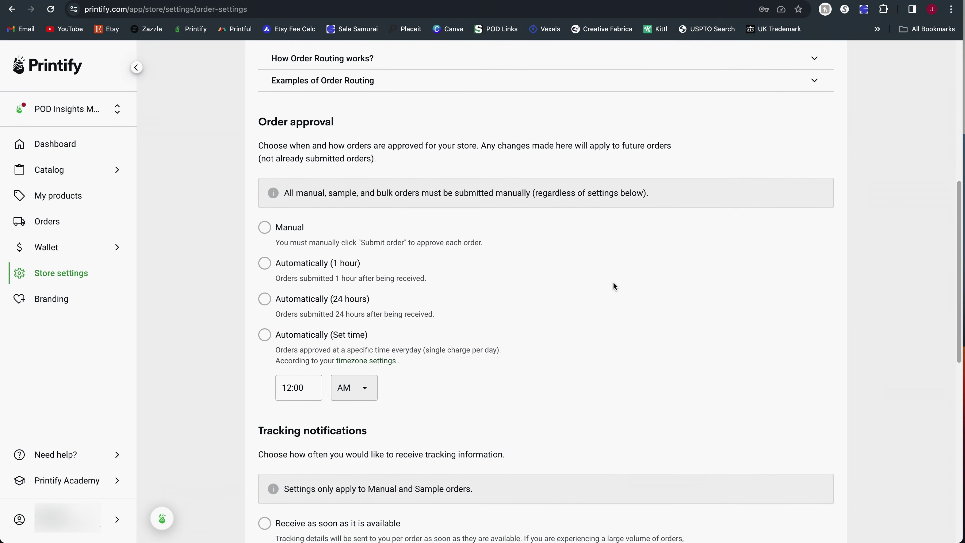
scroll(371, 146, "down", 1)
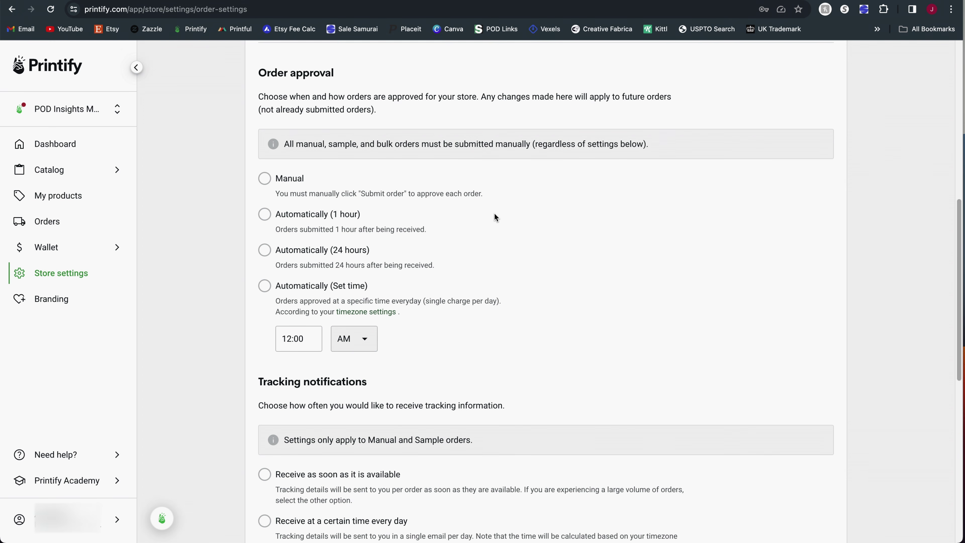
left_click(271, 183)
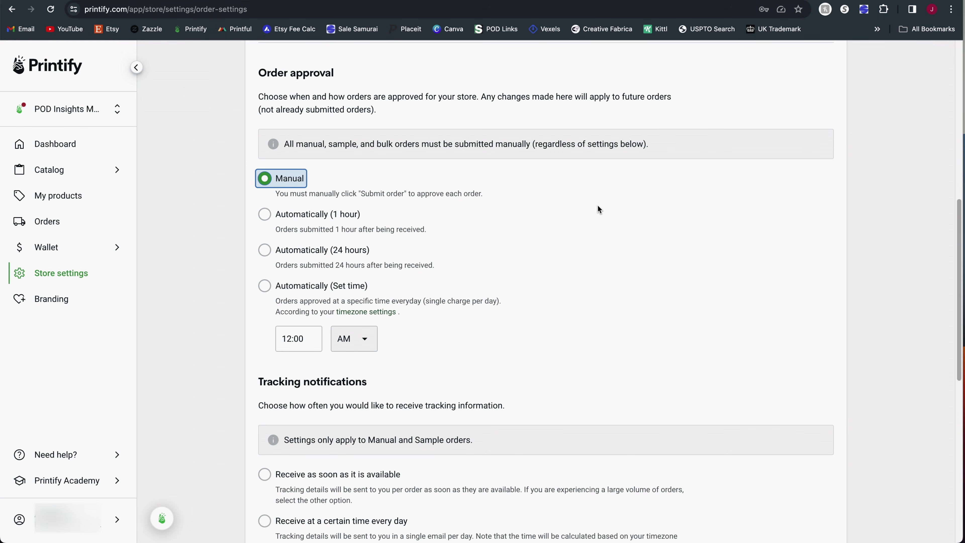
left_click(308, 216)
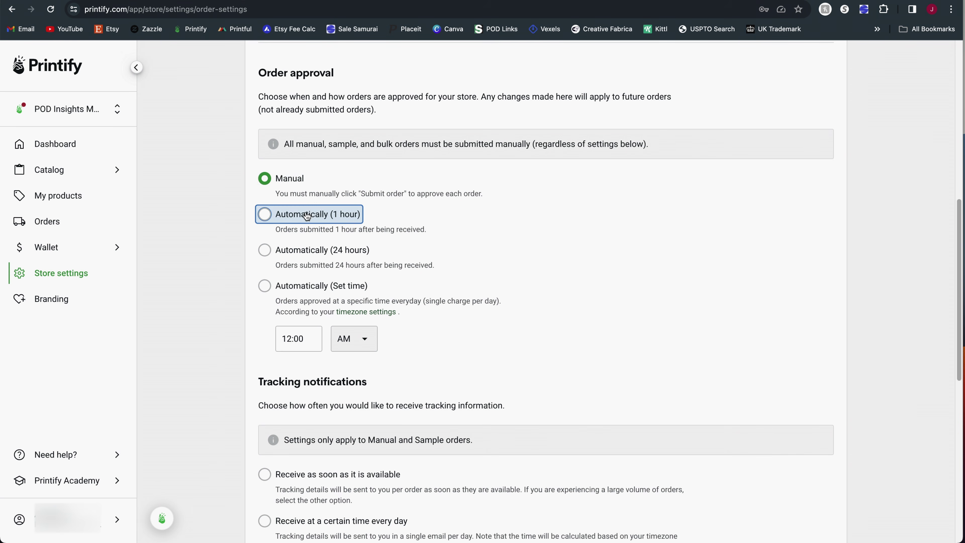
left_click(323, 251)
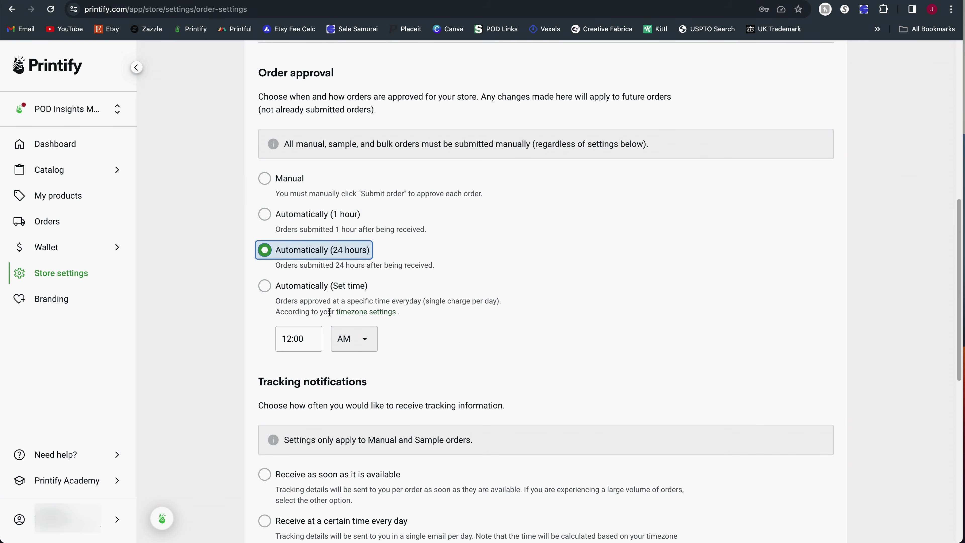
left_click(314, 294)
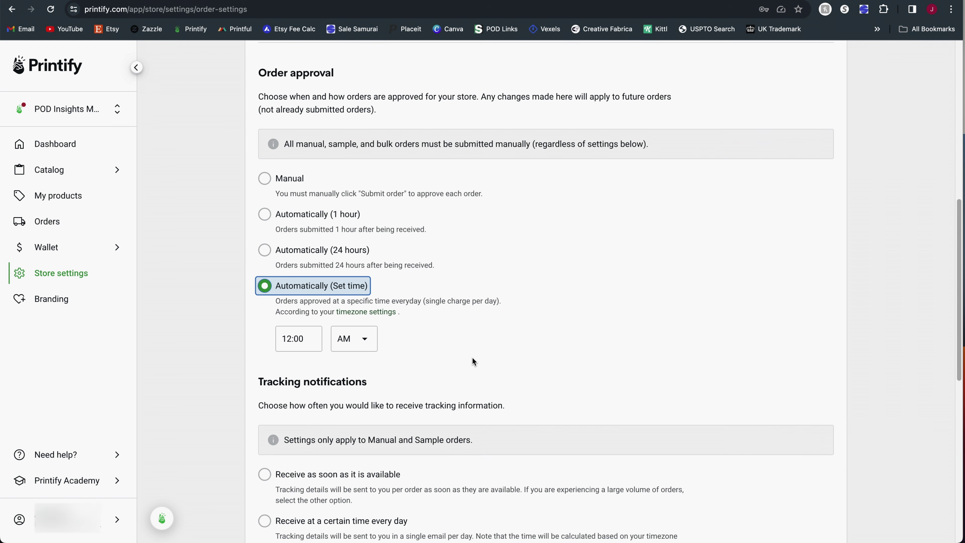
- Review the tracking notification options and select "I don't need tracking emails"
scroll(472, 357, "down", 5)
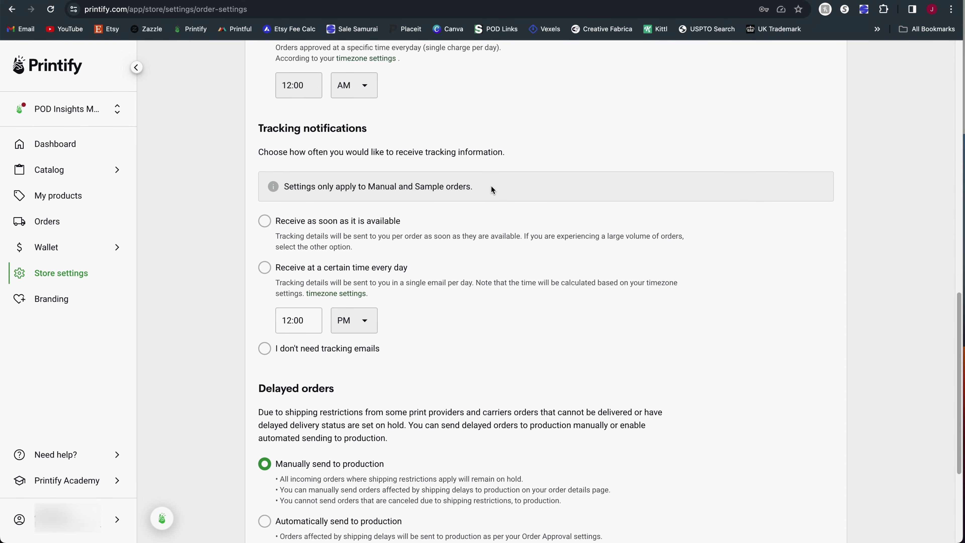
left_click_drag(491, 189, 240, 198)
left_click(392, 198)
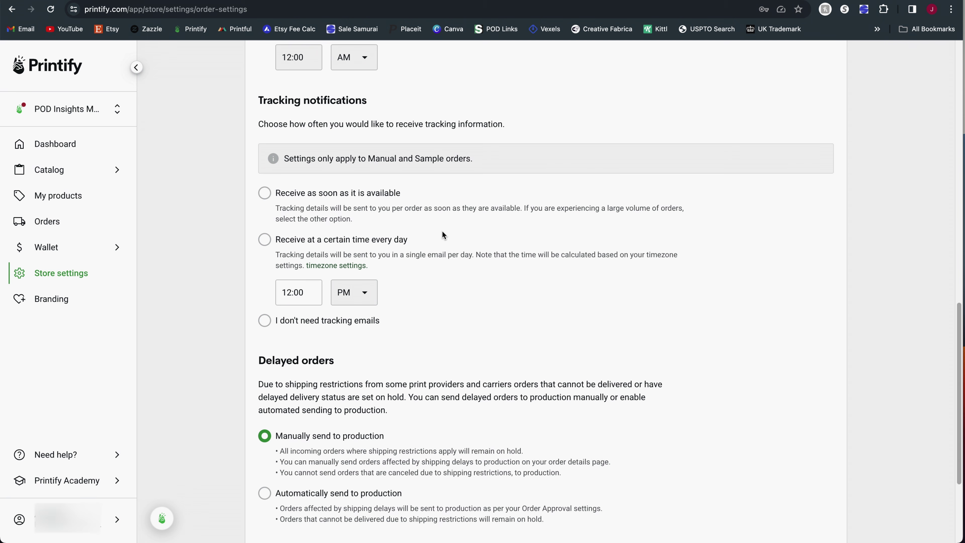
left_click(271, 322)
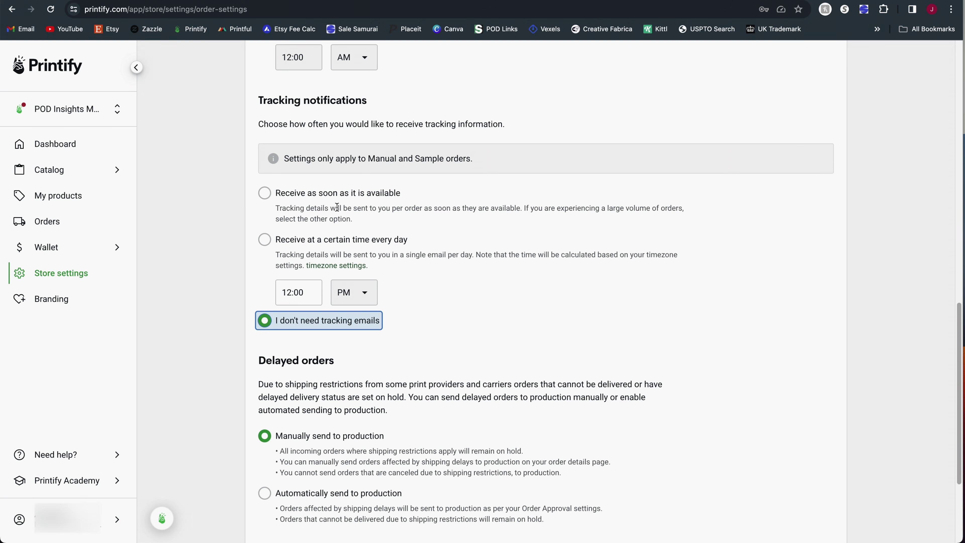
- Set delayed orders to be sent to production automatically and save the order settings
scroll(342, 228, "down", 4)
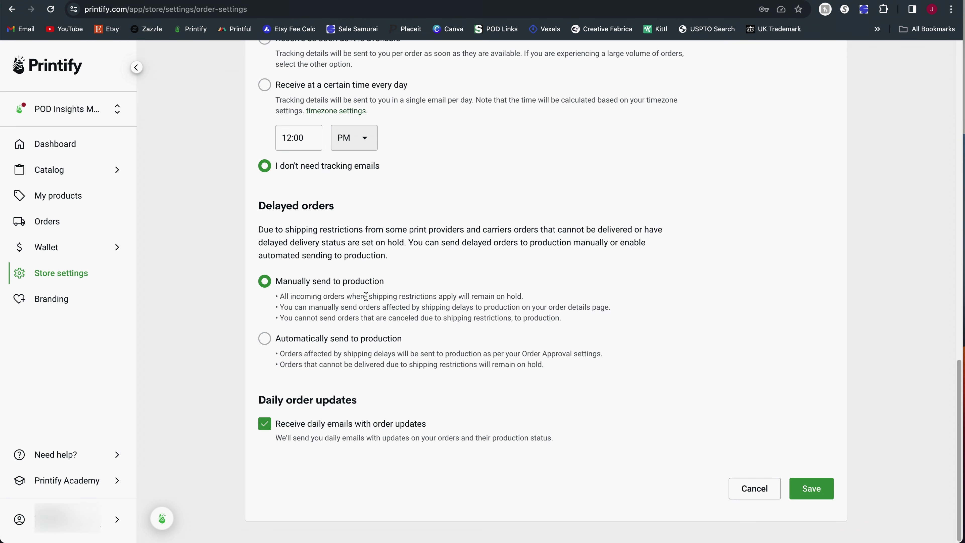
left_click(335, 338)
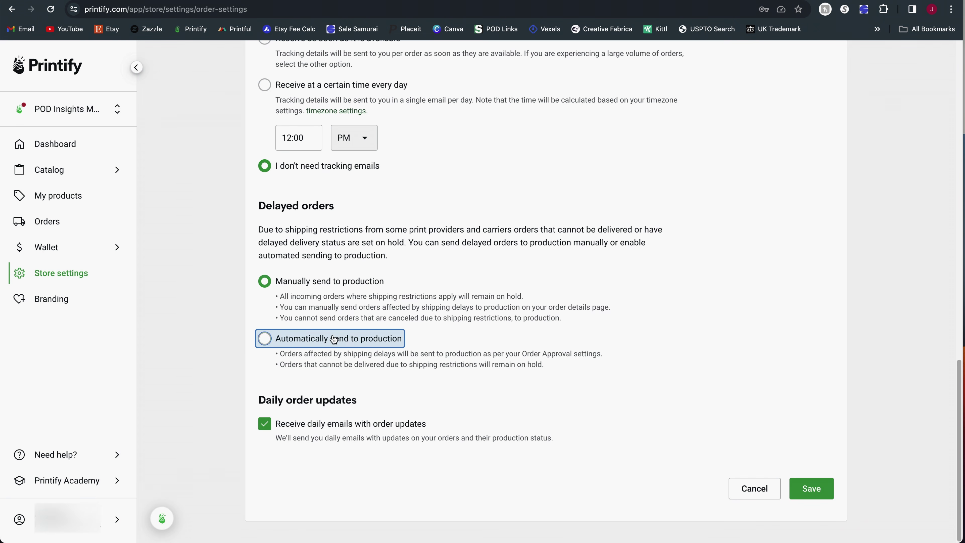
left_click(416, 338)
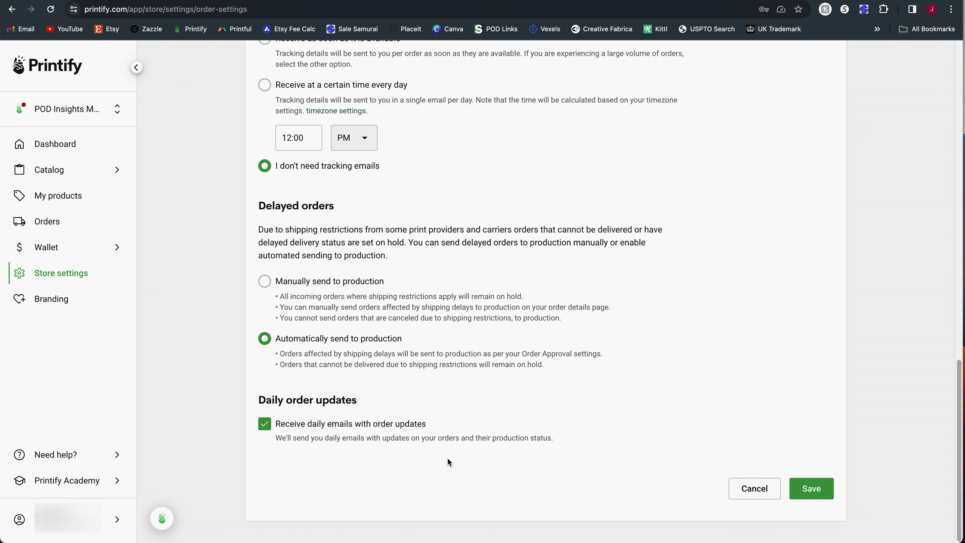
left_click(811, 490)
- Review the package inserts branding offer and its blank insert designer, then return to the store settings
left_click(552, 114)
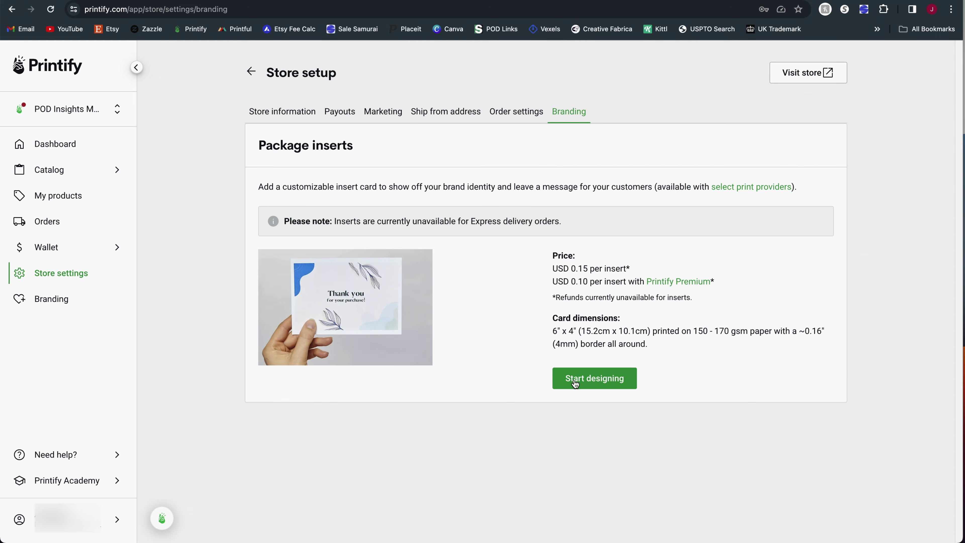
left_click(611, 380)
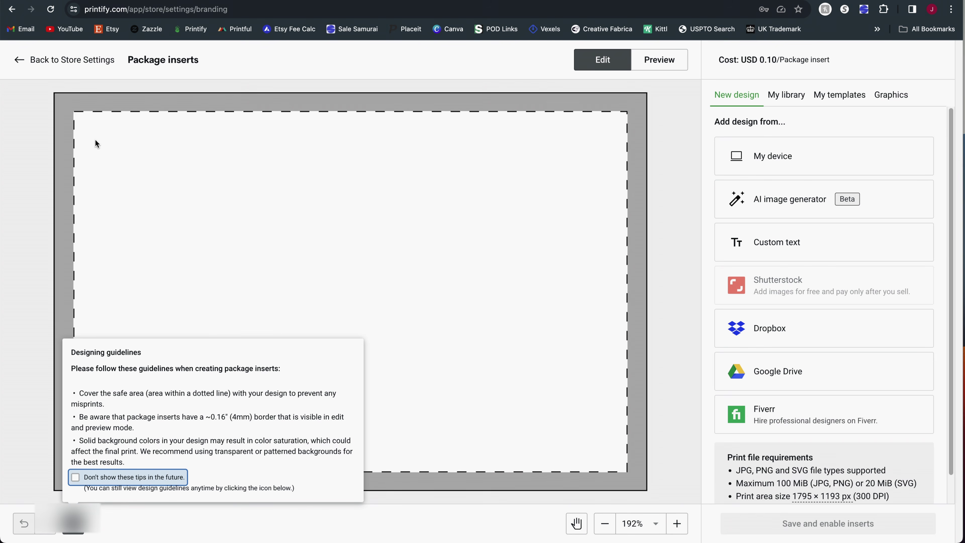
left_click(594, 410)
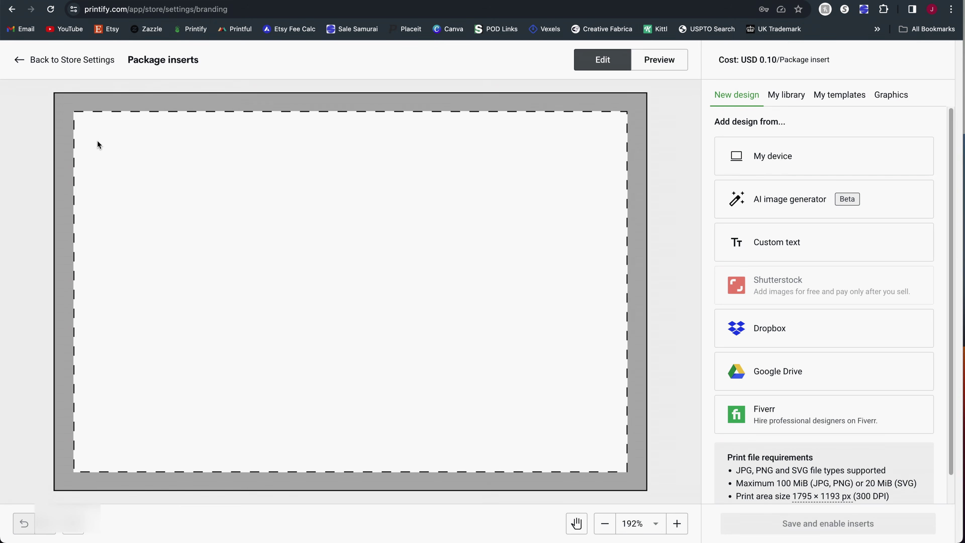
left_click(78, 61)
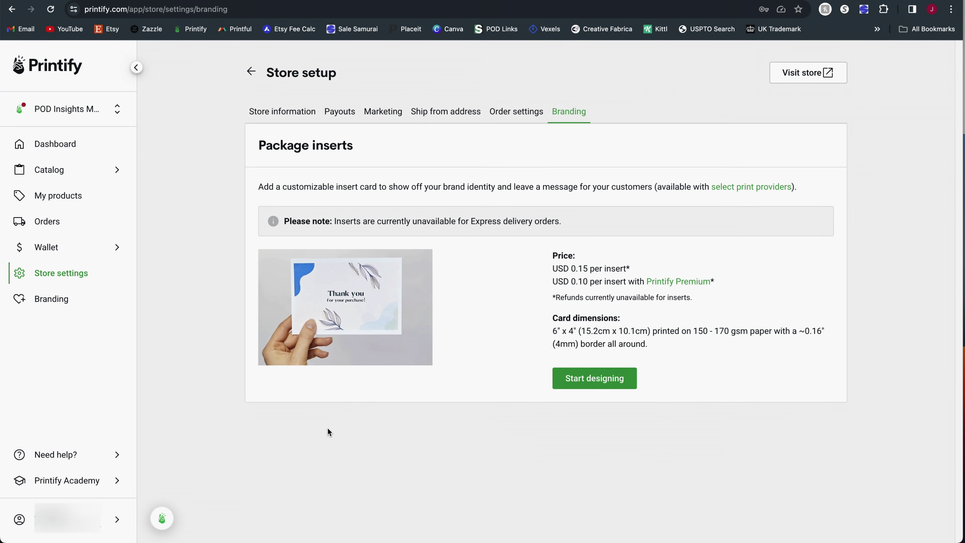
- Open the POD Insights Logo T-Shirt from the product list and preview its mockup views
left_click(64, 205)
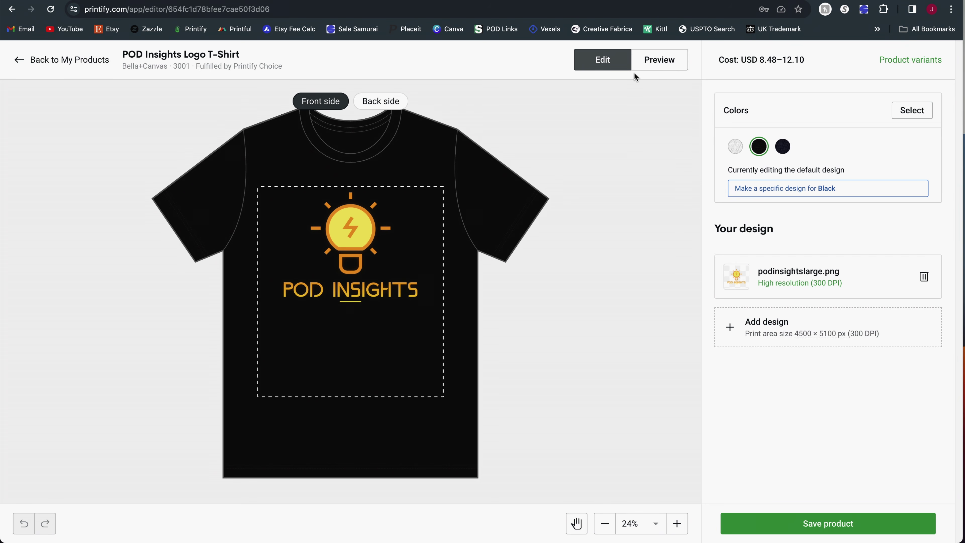
left_click(659, 59)
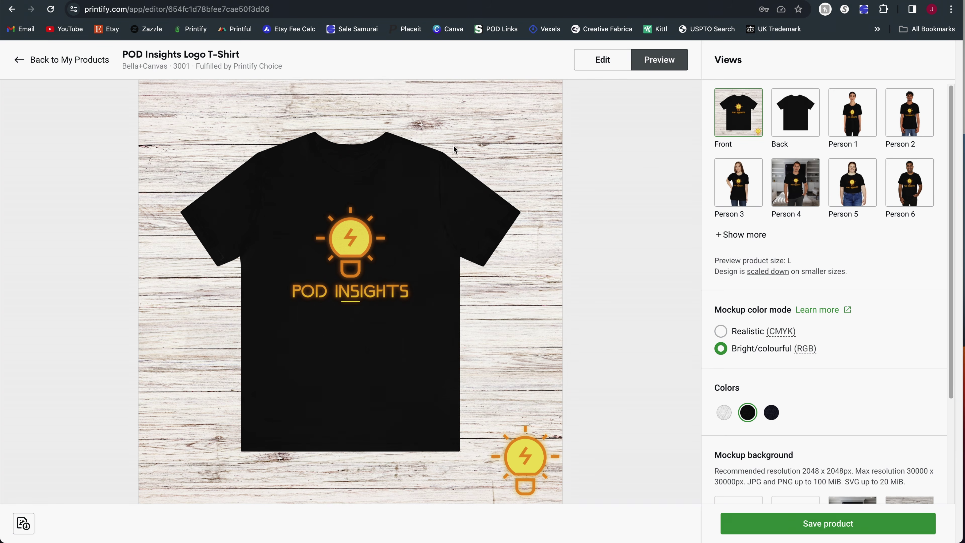
left_click(789, 203)
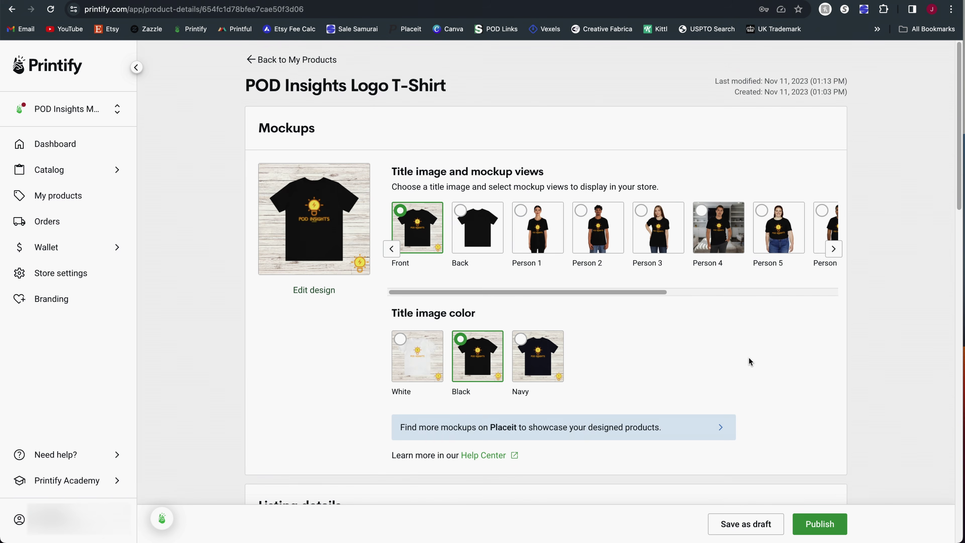
- Review the T-shirt listing's mockups, title, description and size table
scroll(724, 322, "down", 8)
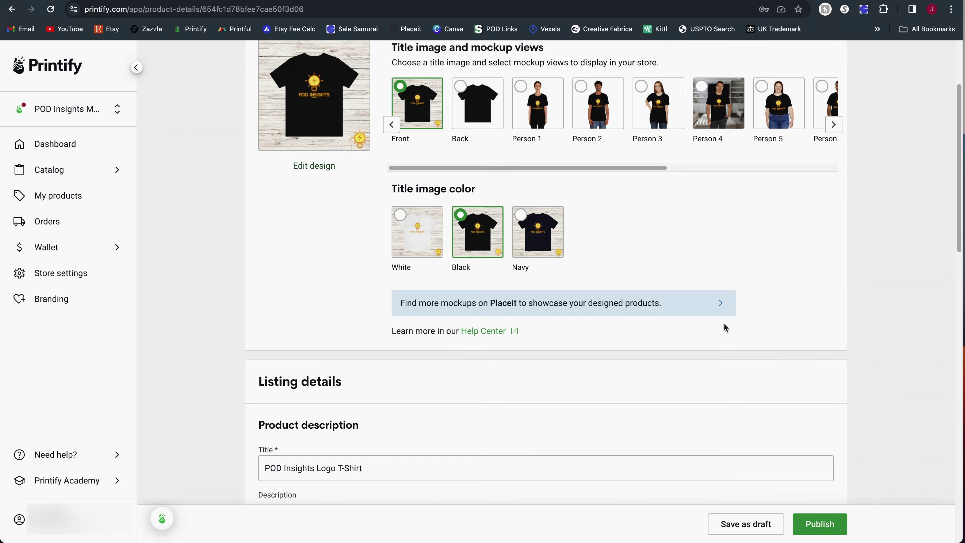
scroll(918, 355, "down", 4)
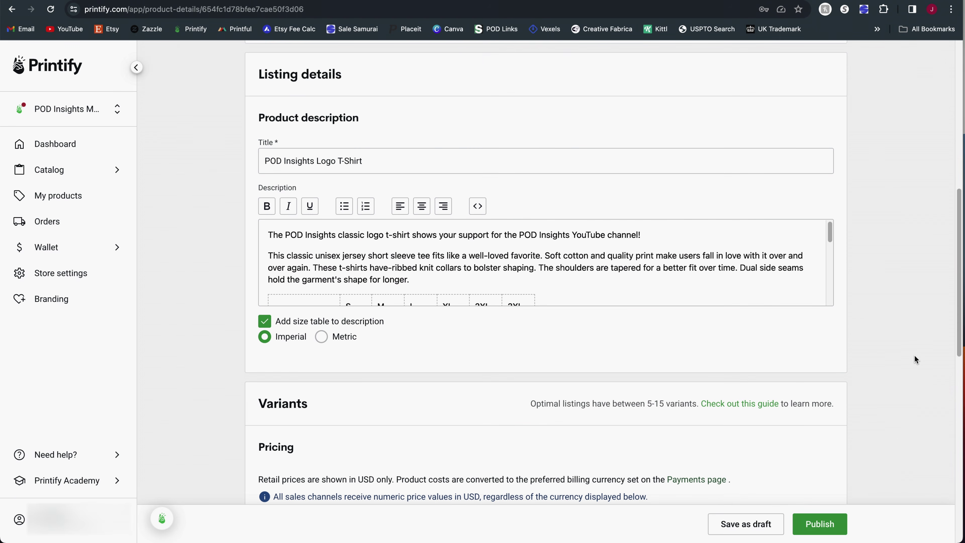
scroll(882, 360, "down", 2)
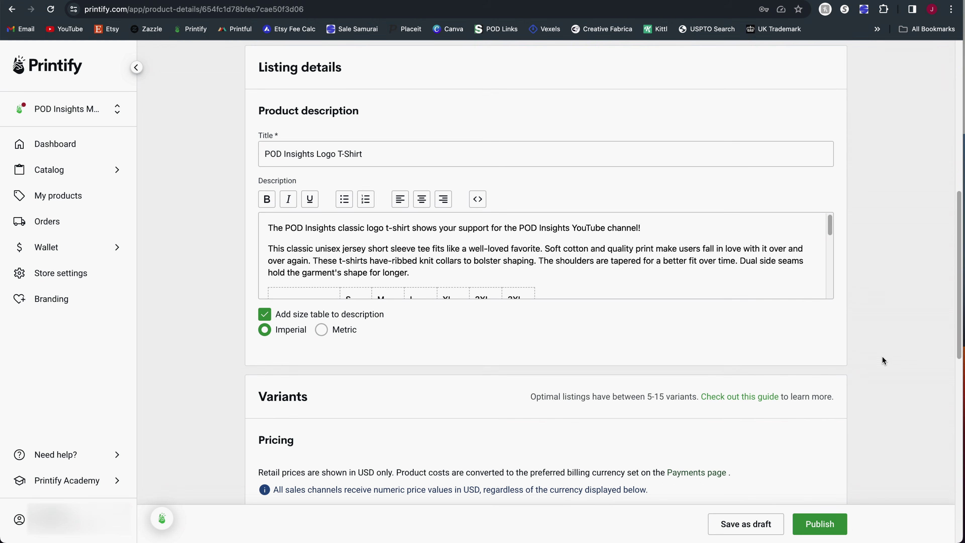
scroll(882, 358, "down", 2)
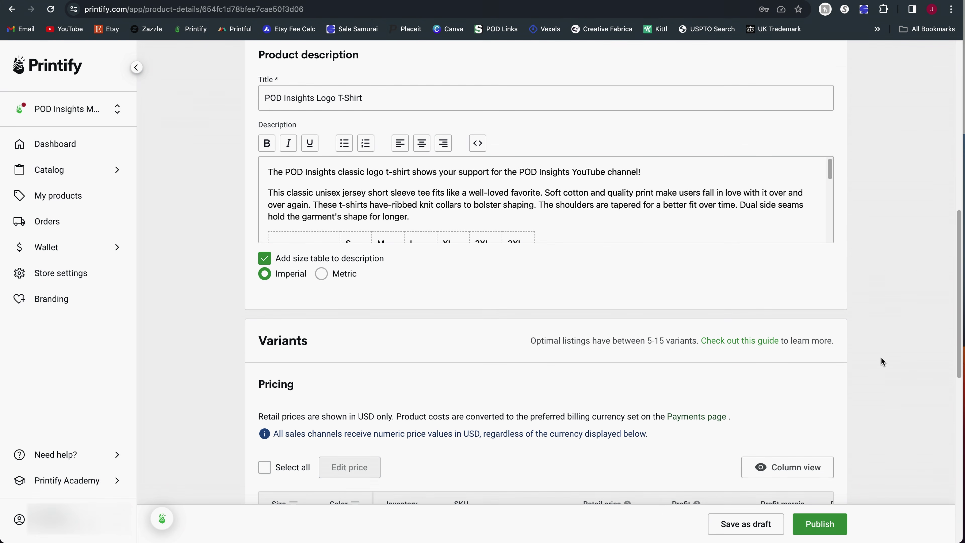
scroll(300, 216, "down", 1)
scroll(300, 216, "down", 3)
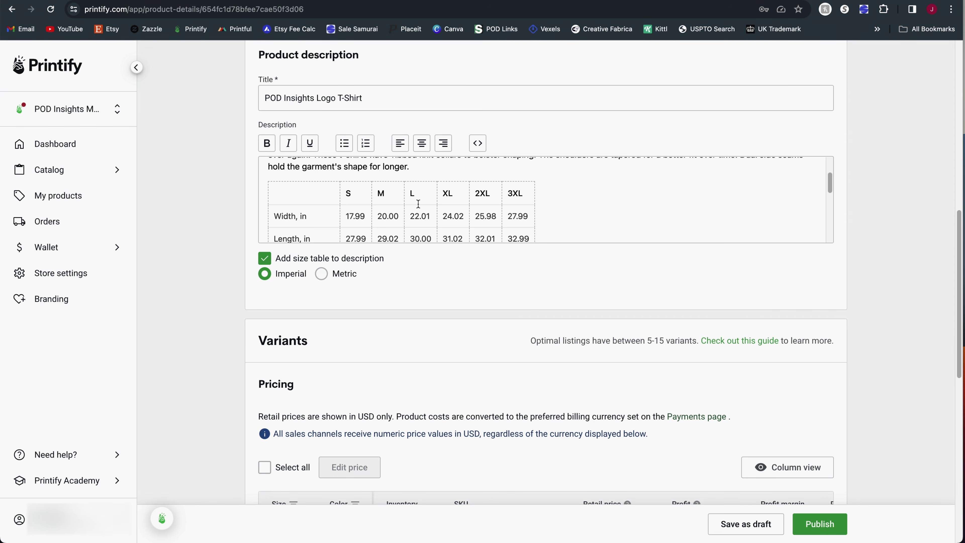
scroll(419, 205, "up", 1)
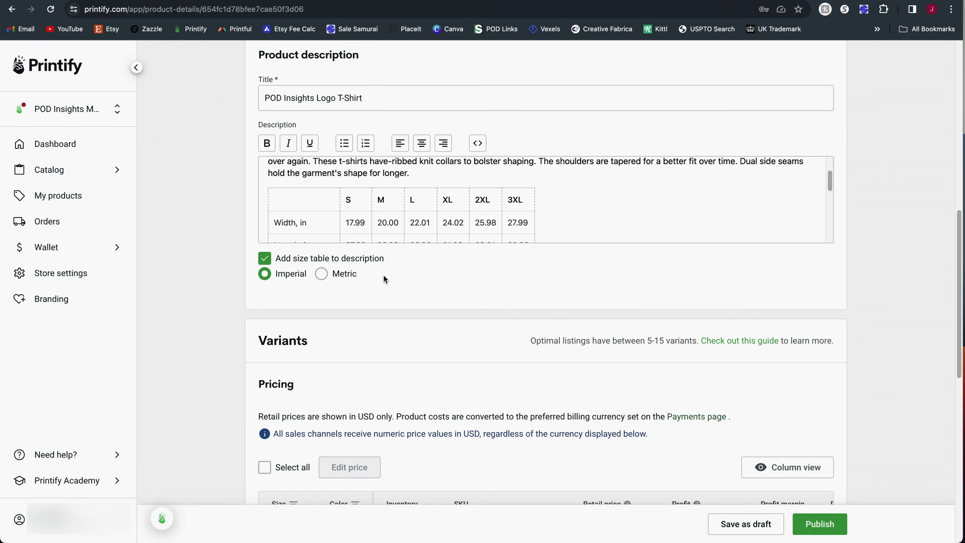
- Examine the retail price, profit, profit margin and production cost of each T-shirt size variant
scroll(384, 279, "down", 8)
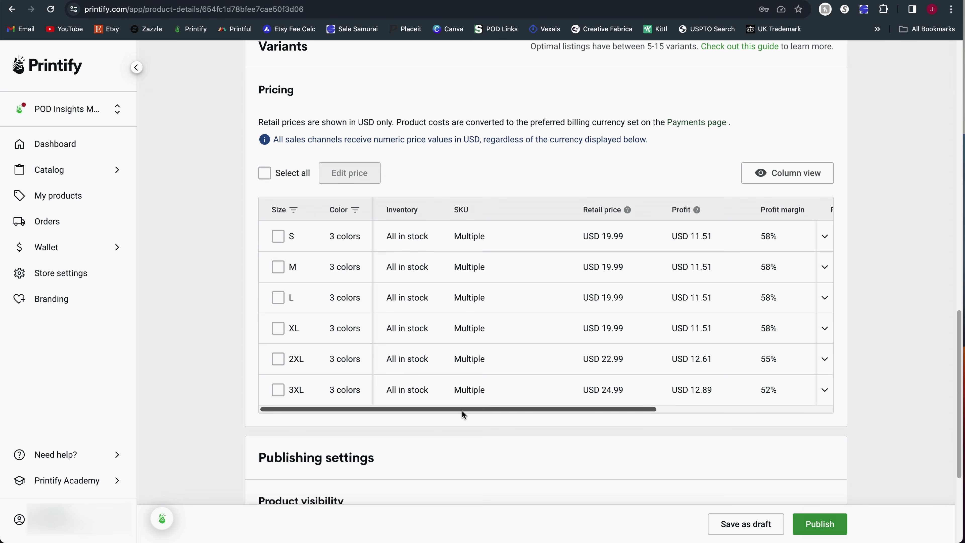
left_click_drag(462, 410, 463, 410)
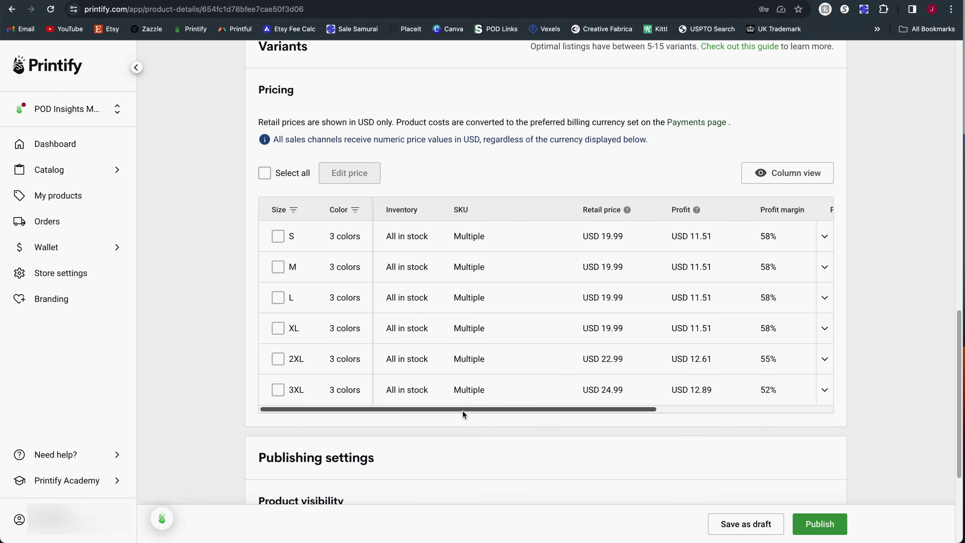
left_click_drag(462, 410, 547, 414)
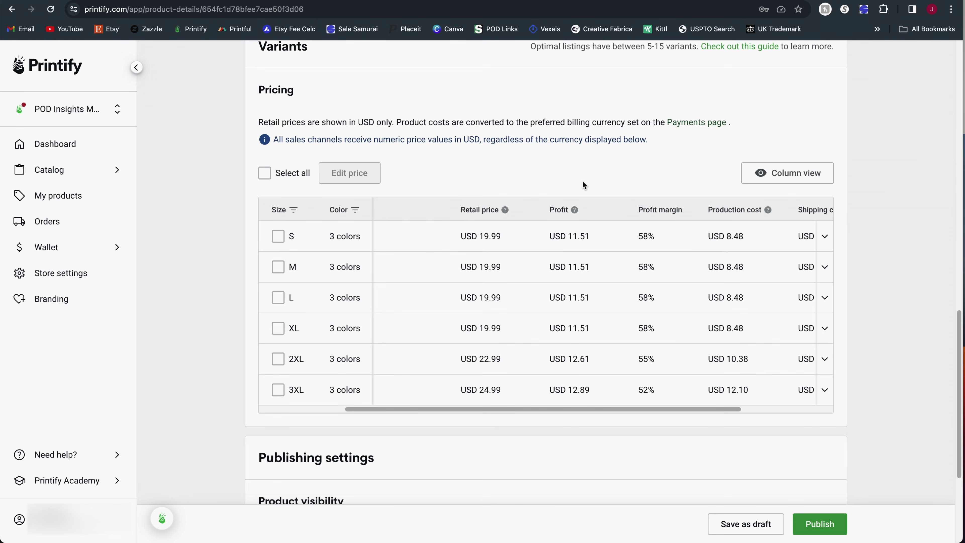
left_click_drag(672, 409, 603, 409)
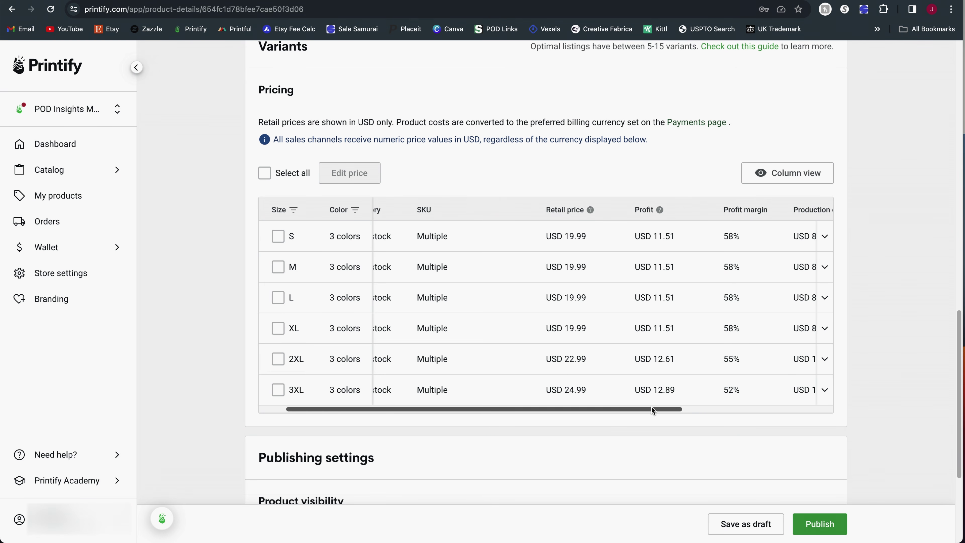
left_click_drag(652, 411, 711, 410)
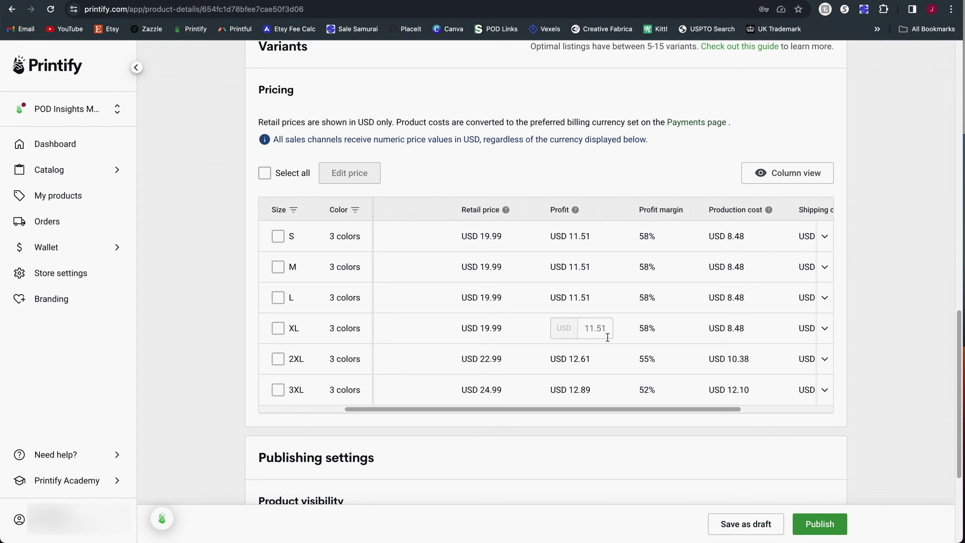
- Set the T-shirt's retail price to USD 16.99 for sizes S to XL, 21.99 for 2XL and 23.99 for 3XL
left_click_drag(725, 410, 677, 418)
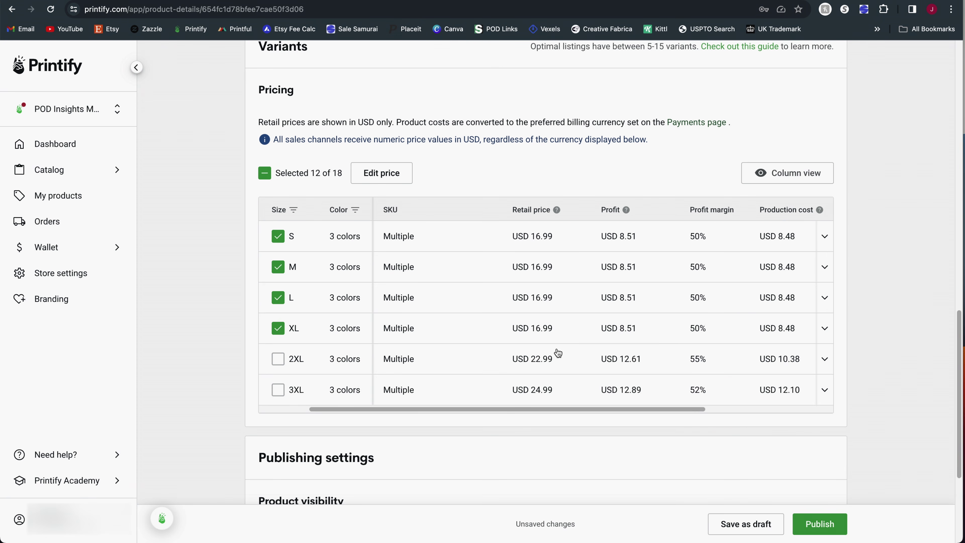
scroll(641, 409, "right", 3)
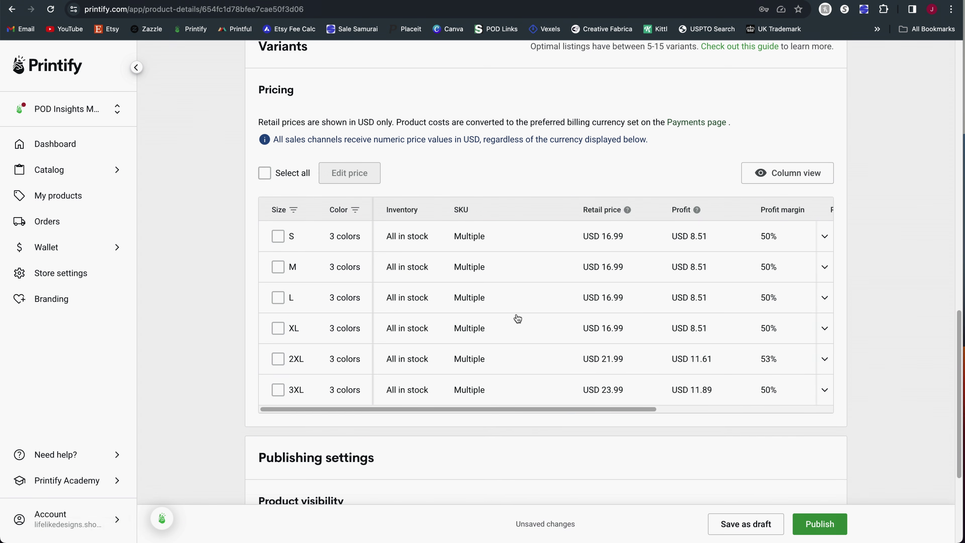
- Publish the T-shirt changes with all product details synced, and turn off further reminders about syncing
scroll(529, 405, "down", 5)
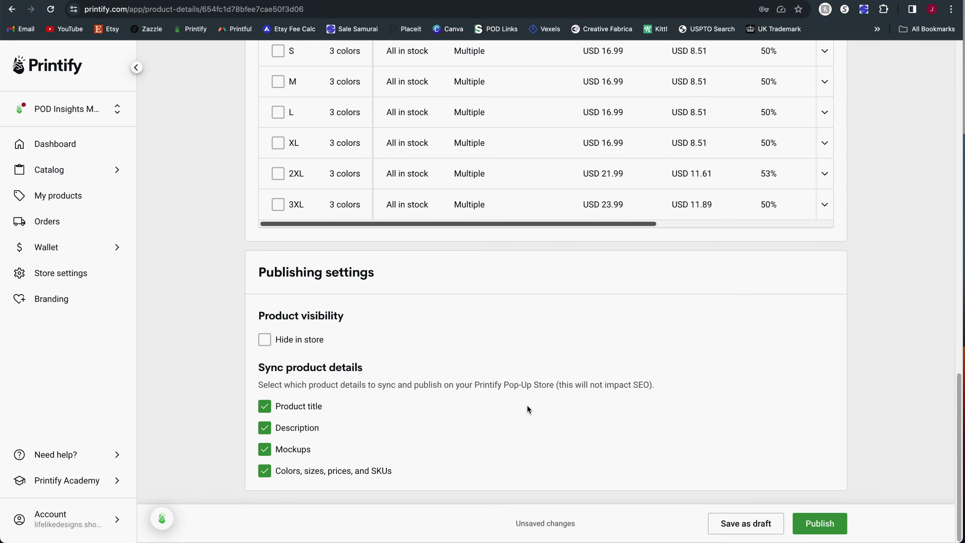
scroll(478, 441, "up", 5)
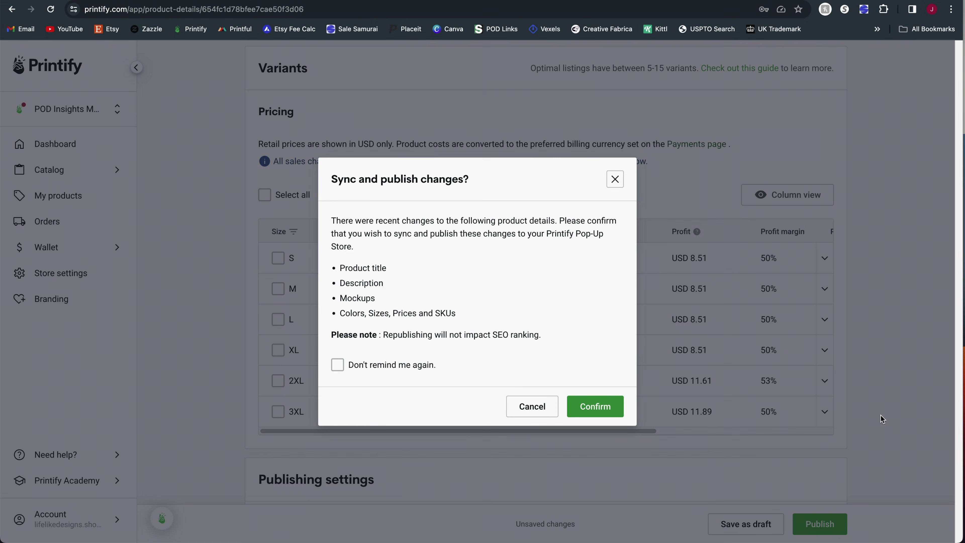
left_click(426, 358)
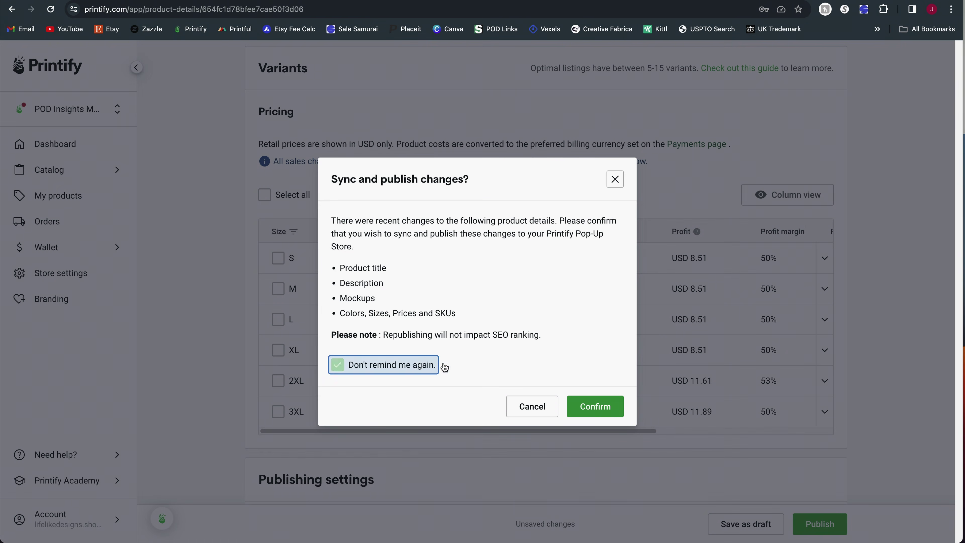
key("Return")
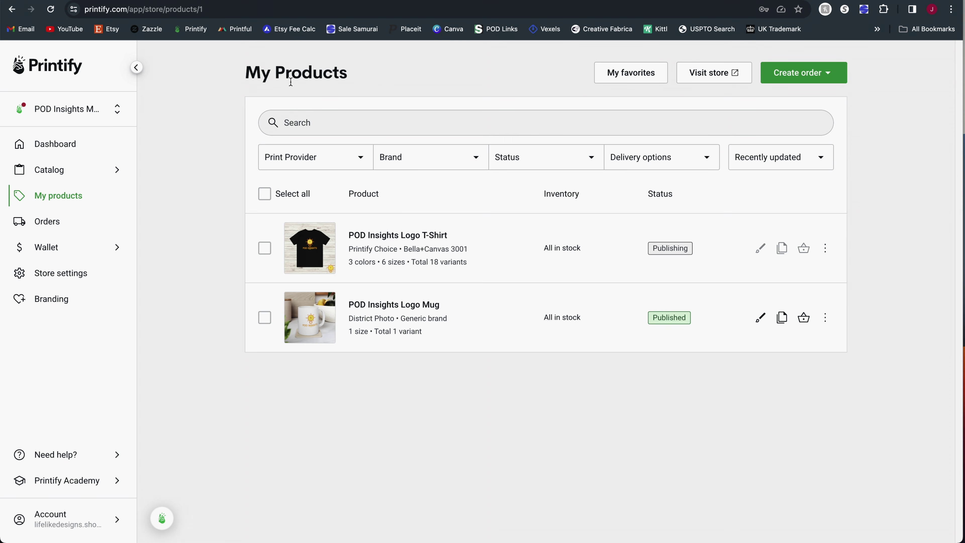
- Reload the live Pop-Up store's product page and browse its Home & Living, Women's and Men's categories
key("alt+Left")
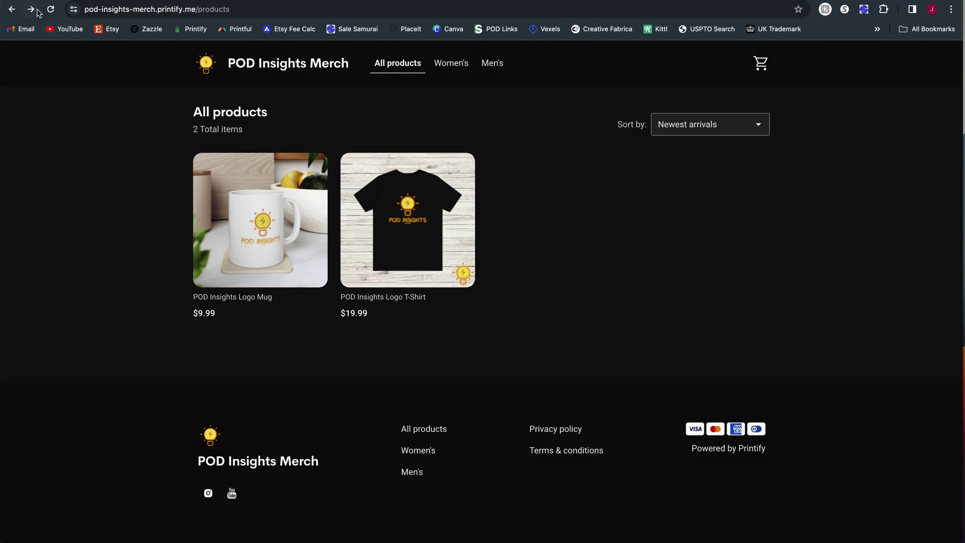
left_click(50, 9)
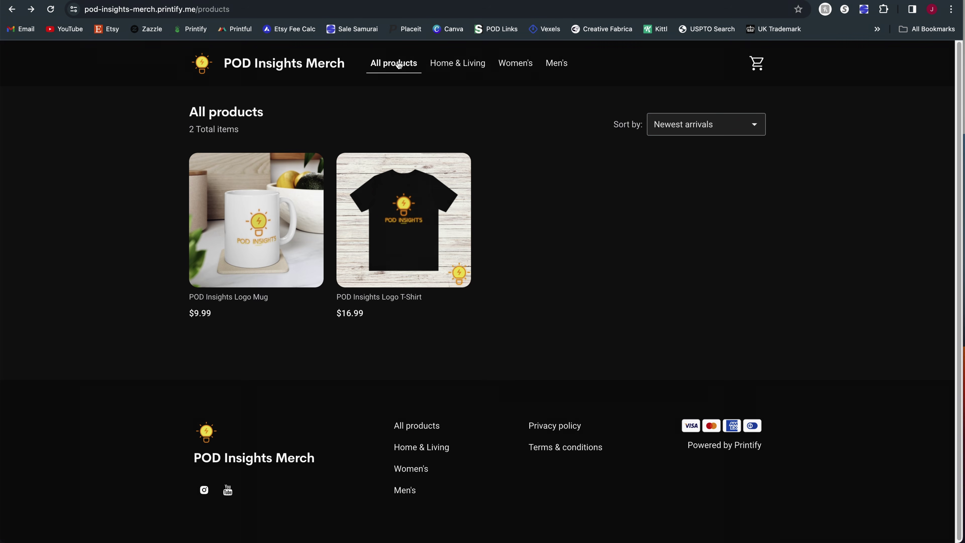
left_click(478, 64)
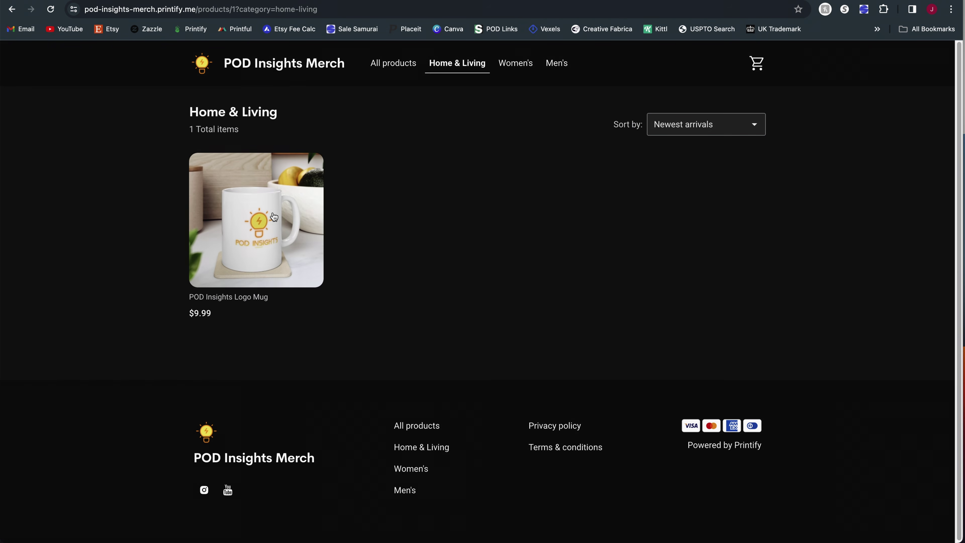
left_click(515, 64)
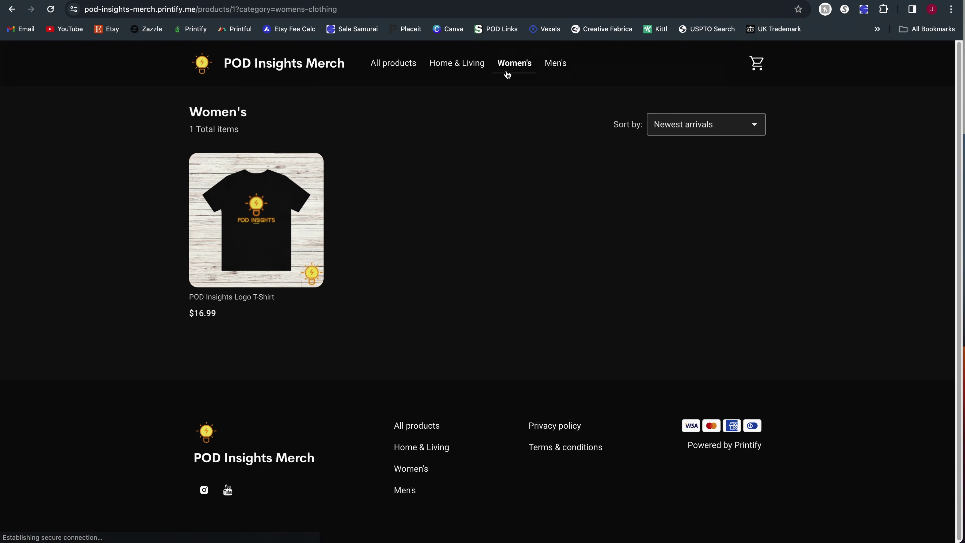
left_click(545, 65)
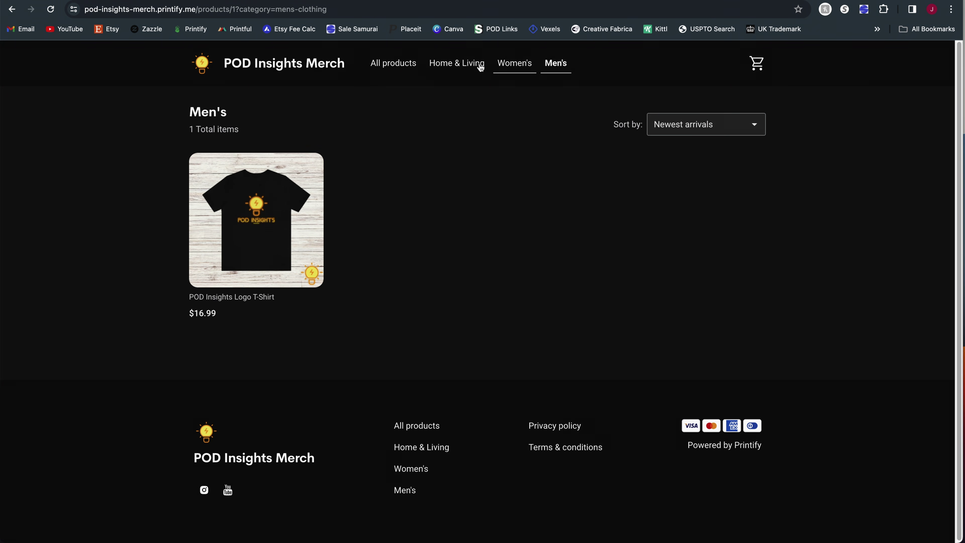
- Open the POD Insights Logo Mug from the Home & Living category and inspect its page and full web address
left_click(444, 68)
left_click(316, 222)
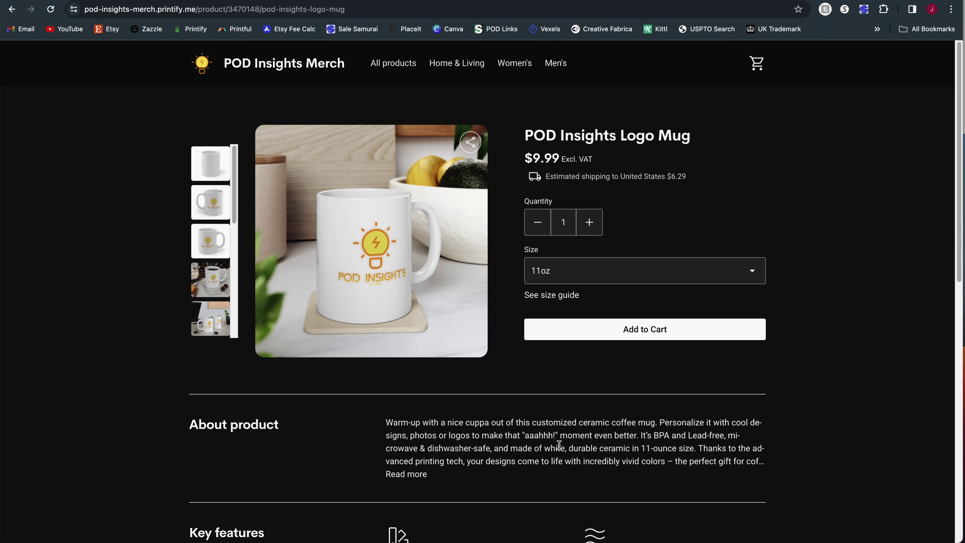
scroll(537, 426, "down", 1)
scroll(395, 380, "up", 1)
left_click(391, 12)
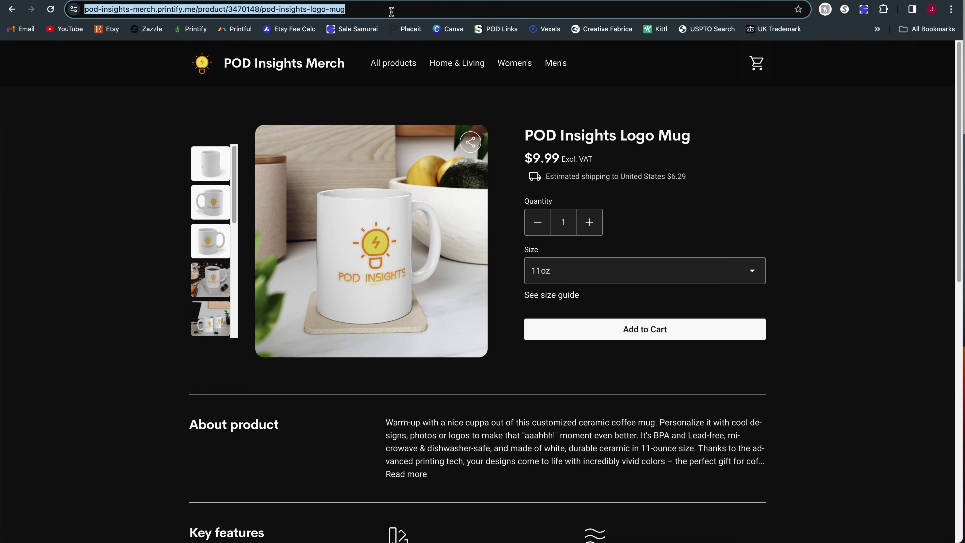
triple_click(392, 12)
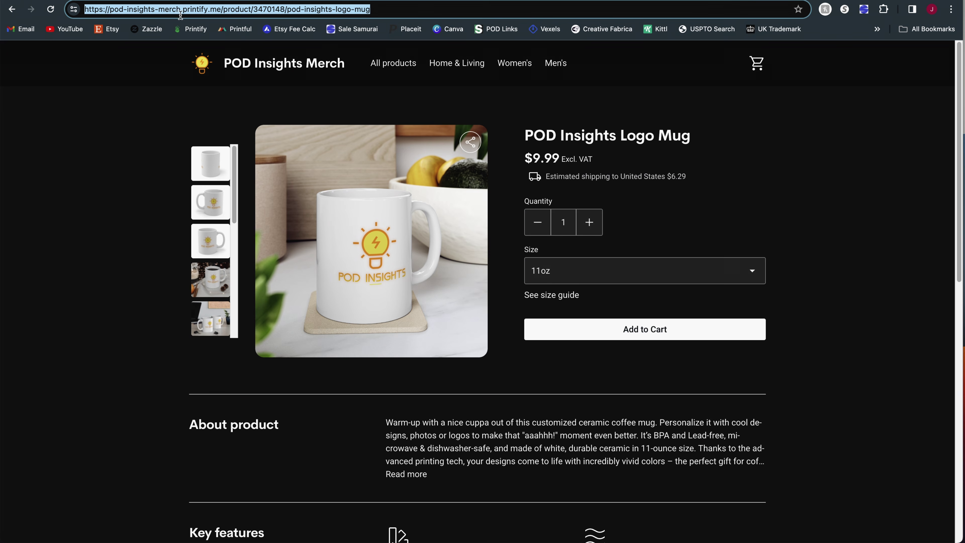
left_click(538, 449)
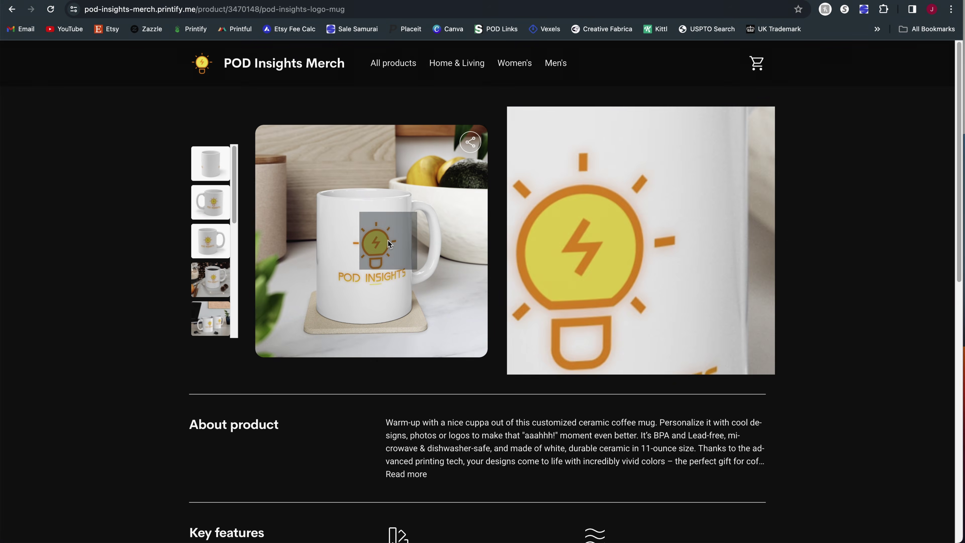
- Check the mug's price, estimated shipping cost and available size options on its product page
left_click_drag(629, 134, 534, 135)
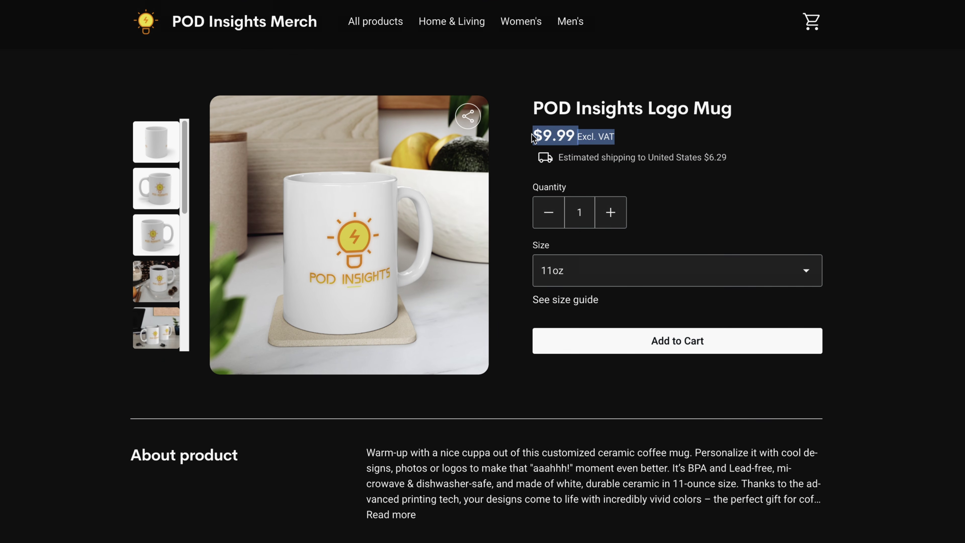
left_click(660, 175)
left_click_drag(581, 156, 759, 155)
left_click(727, 180)
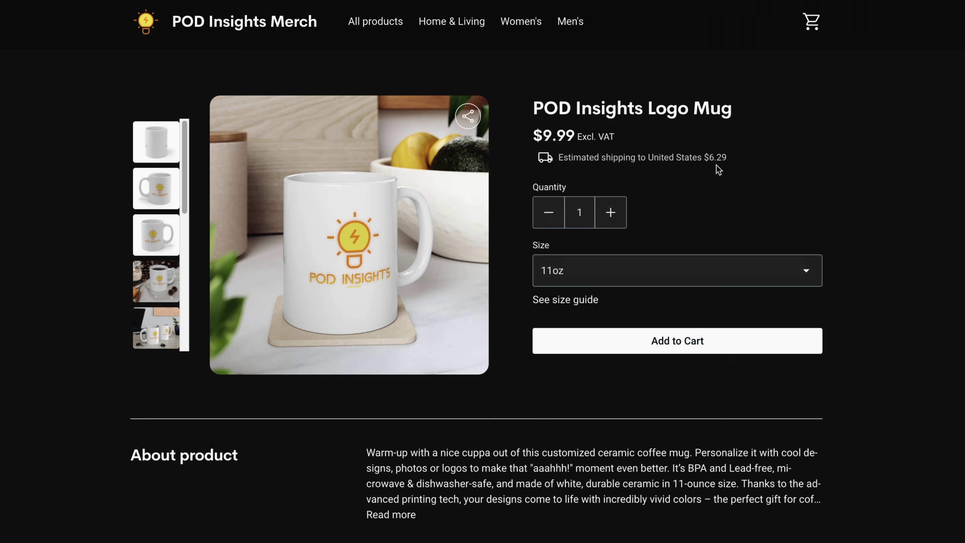
left_click(749, 267)
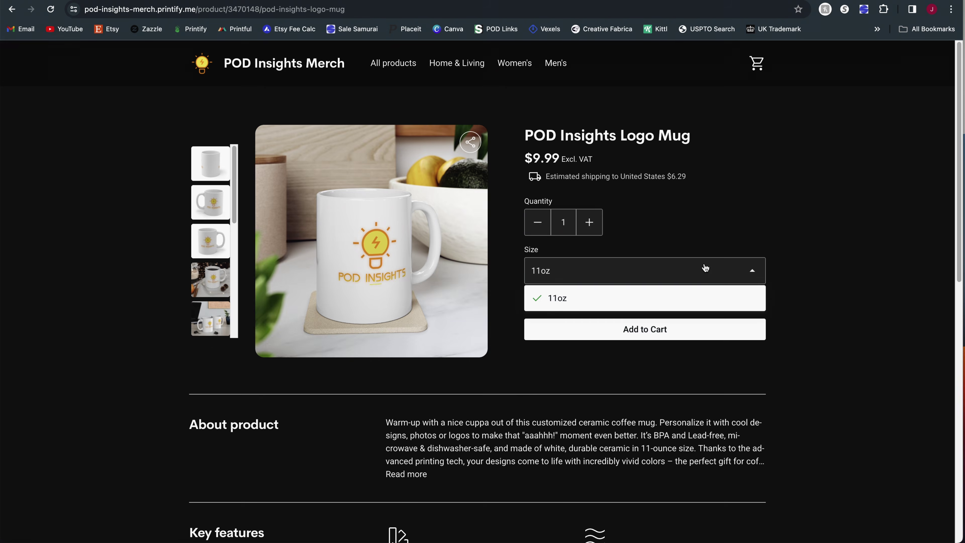
- Read through the mug's product description, key features and care instructions
scroll(546, 266, "down", 8)
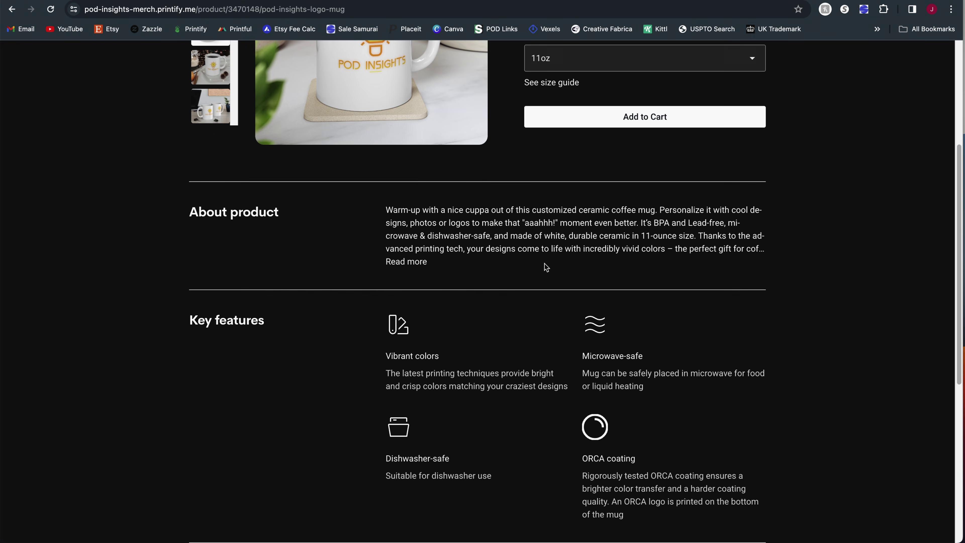
scroll(546, 266, "down", 3)
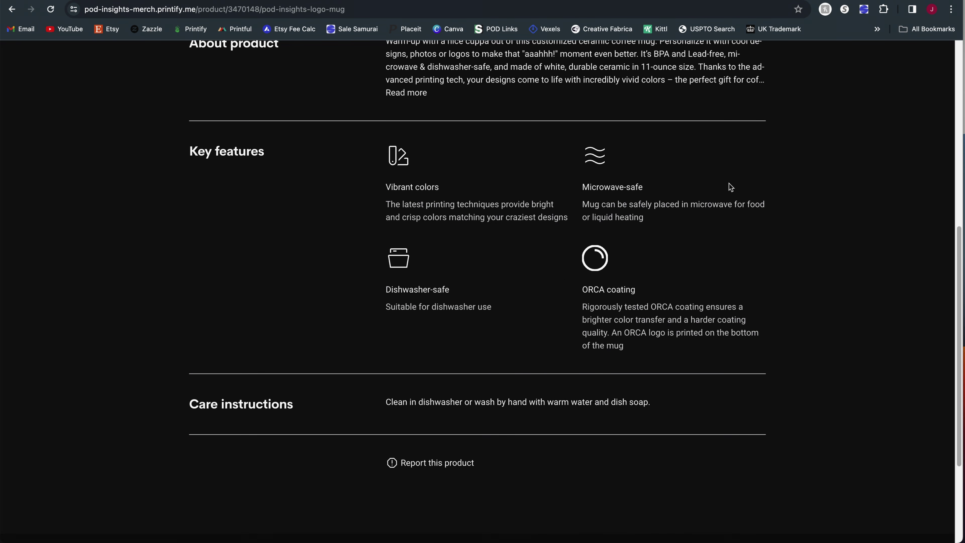
scroll(641, 314, "down", 2)
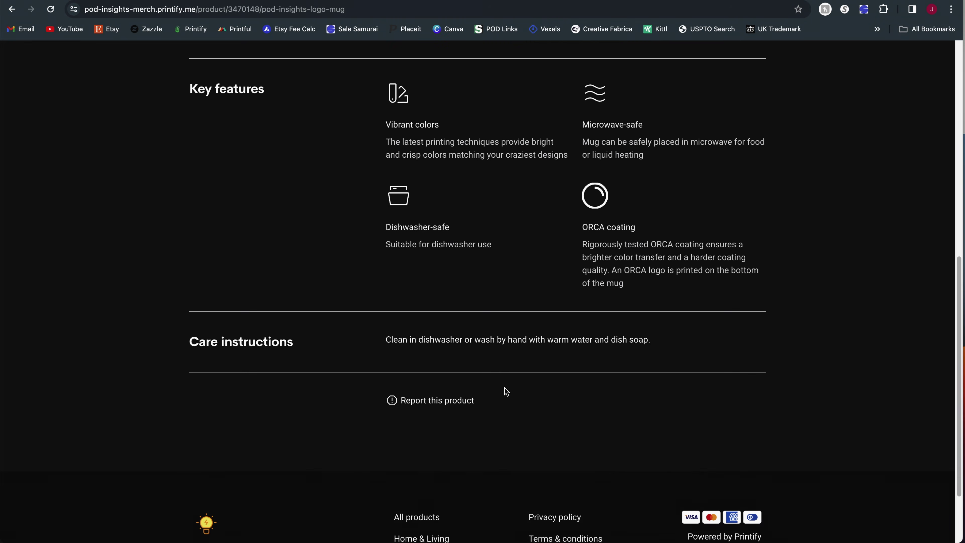
scroll(506, 390, "up", 7)
scroll(508, 393, "up", 4)
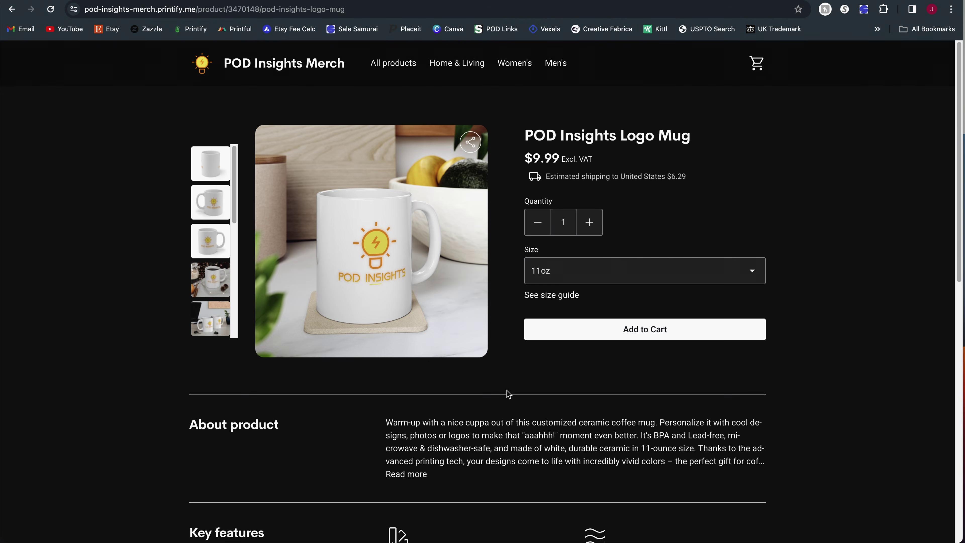
- Return to the store's product listing and copy its web address
left_click(452, 64)
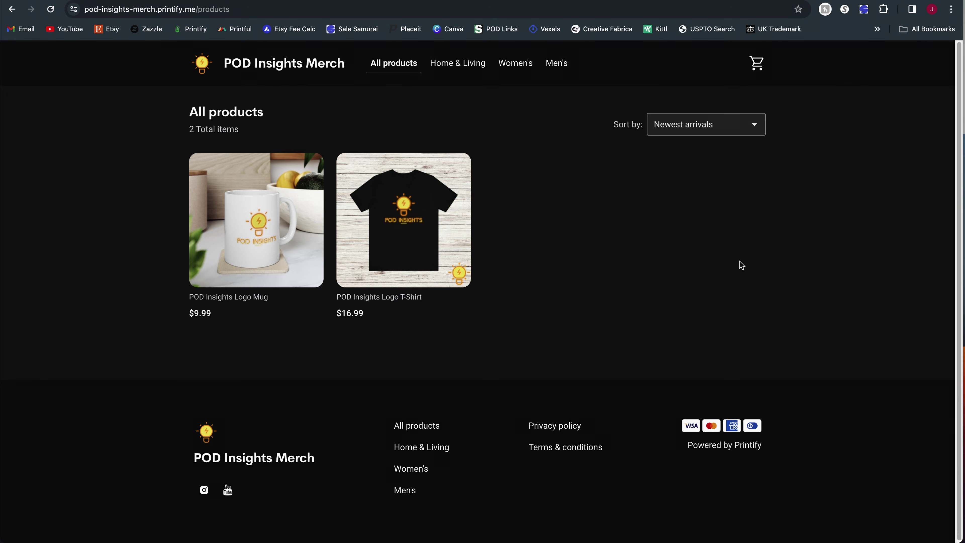
triple_click(273, 10)
key("ctrl+c")
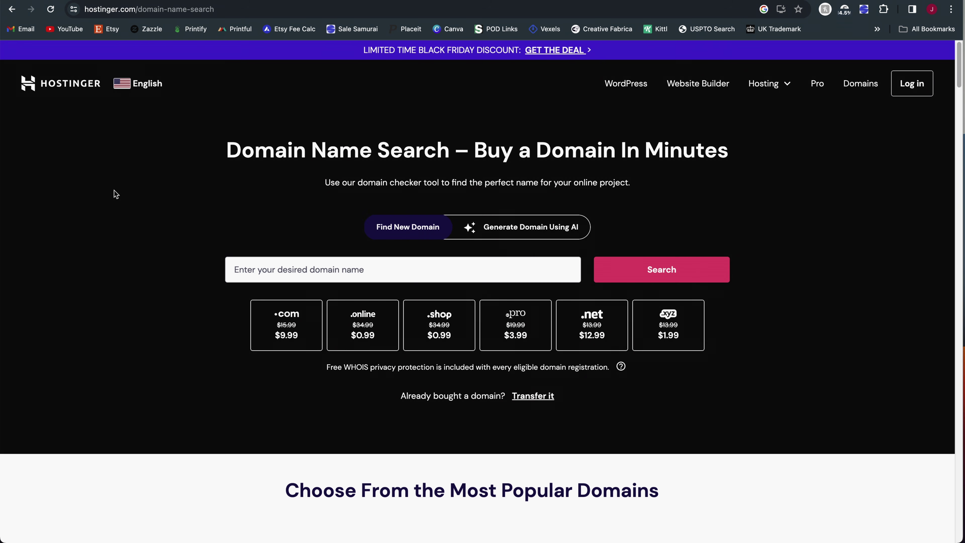
- Switch to Hostinger's domain name search and look up an available podinsights domain
left_click(276, 266)
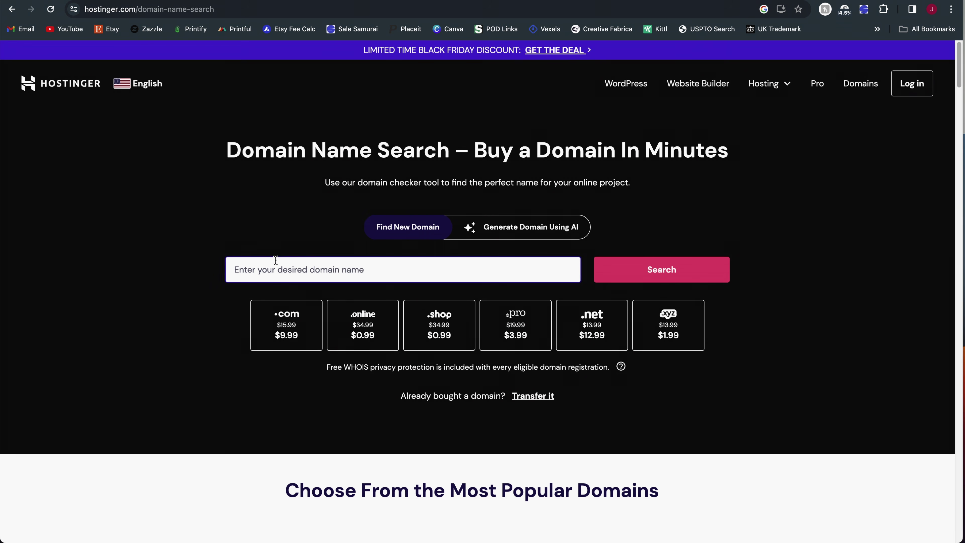
left_click(193, 243)
left_click(243, 272)
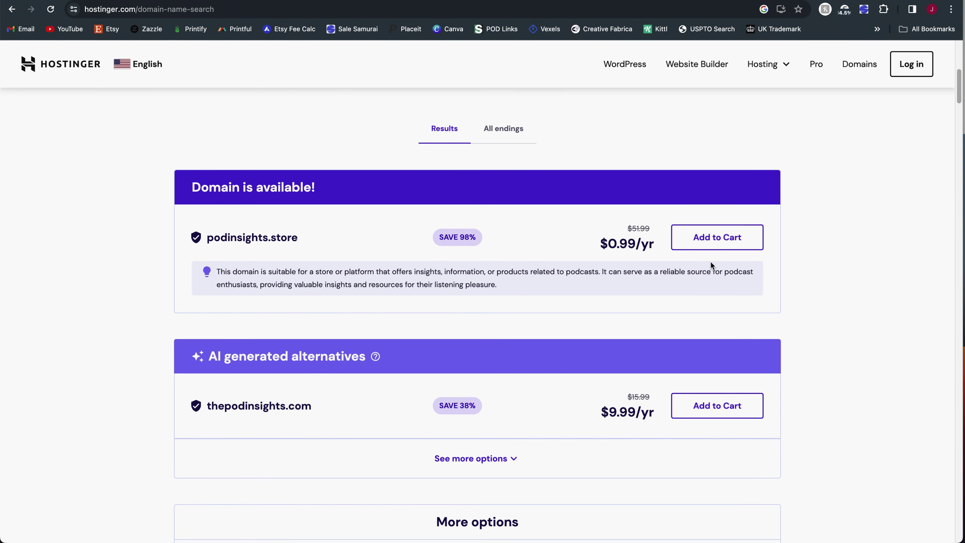
- Review the yearly price of podinsights.store and of the alternative podinsights domain endings
left_click_drag(603, 245, 657, 252)
left_click(650, 263)
scroll(530, 293, "down", 5)
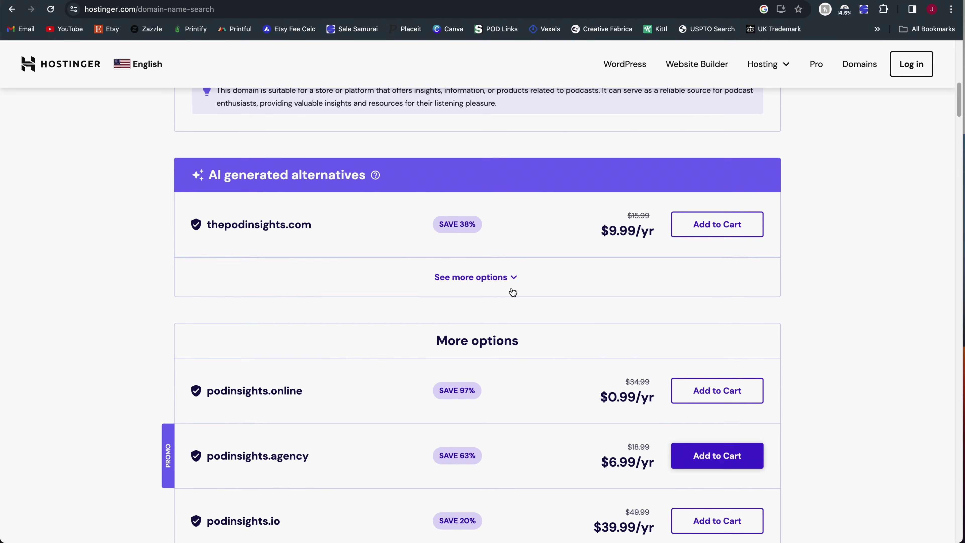
scroll(337, 279, "down", 6)
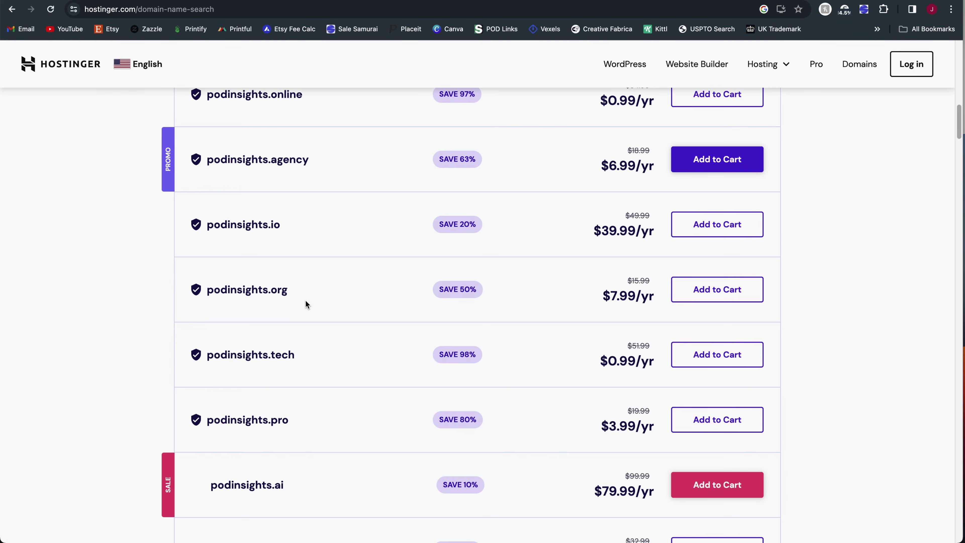
scroll(349, 435, "up", 10)
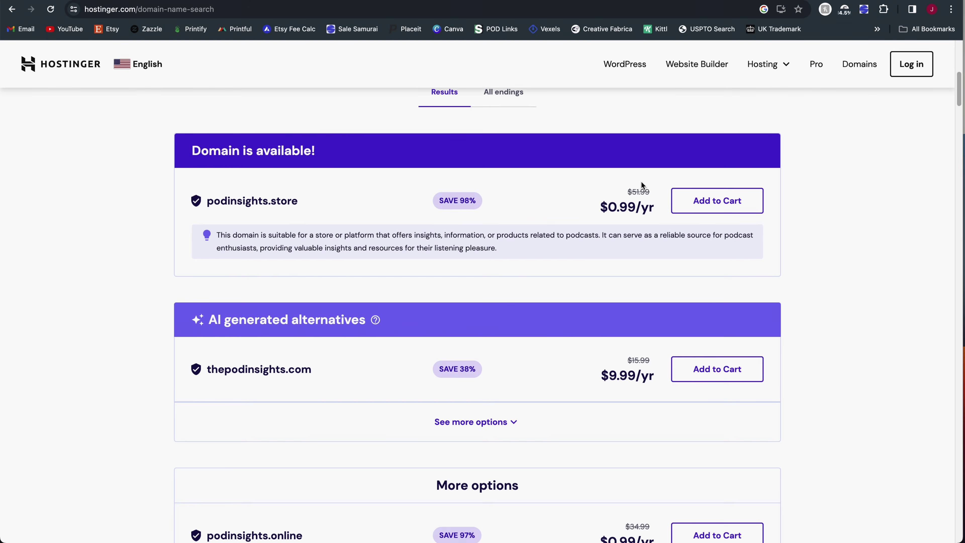
- Compare the regular and discounted yearly prices of the podinsights.store domain
left_click_drag(645, 191, 627, 194)
left_click(640, 192)
left_click(621, 196)
left_click_drag(633, 193, 649, 193)
left_click(649, 193)
left_click_drag(657, 210, 574, 211)
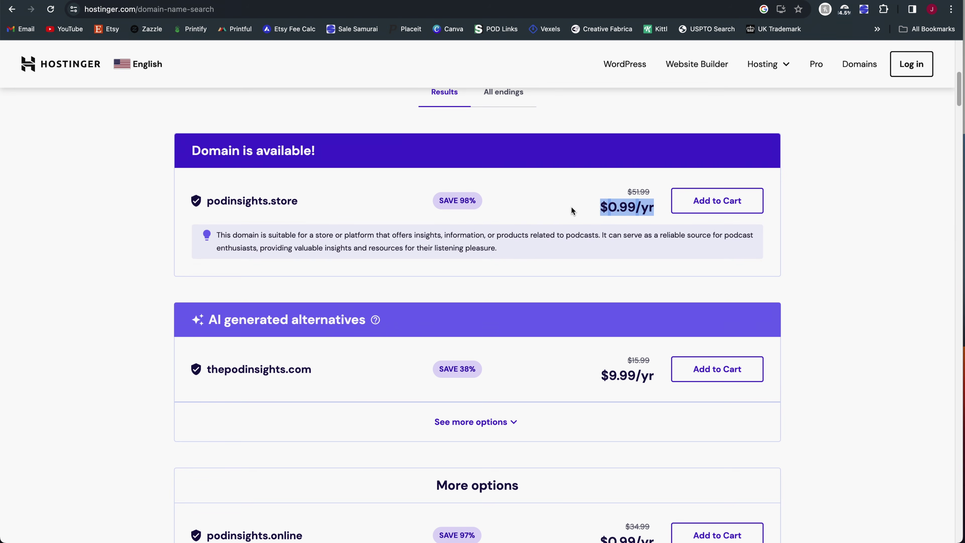
left_click(587, 239)
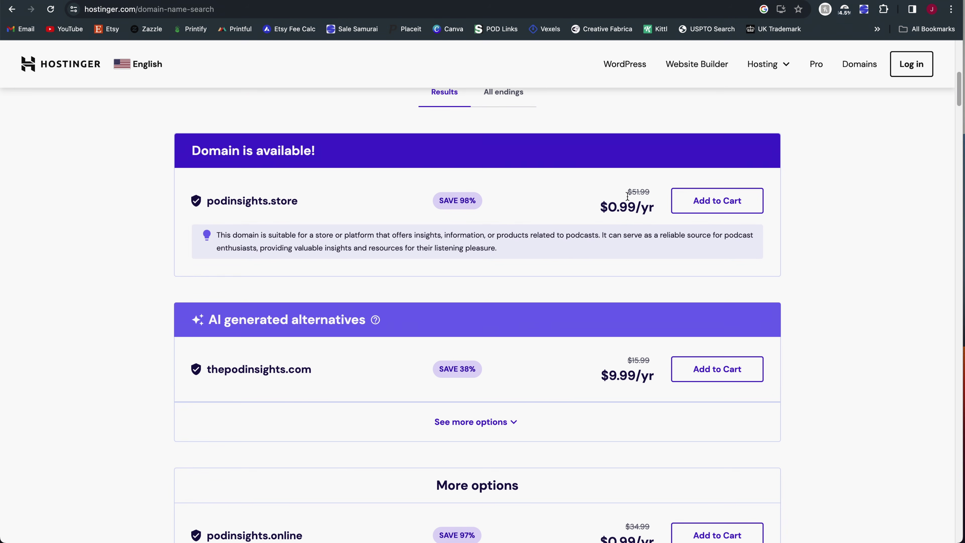
left_click_drag(627, 192, 649, 192)
left_click(633, 241)
- Check the regular price of the suggested thepodinsights.com domain
scroll(600, 267, "down", 1)
scroll(593, 268, "down", 1)
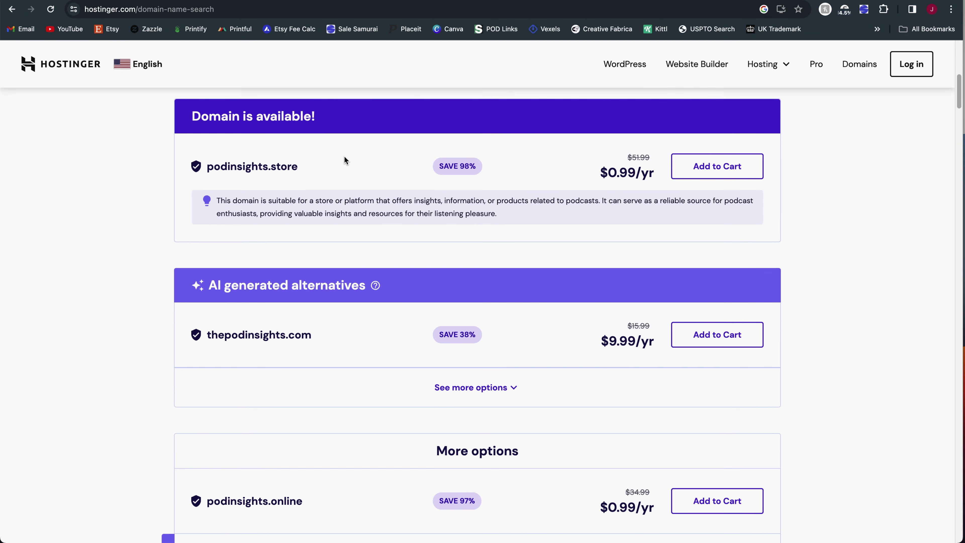
scroll(343, 160, "down", 1)
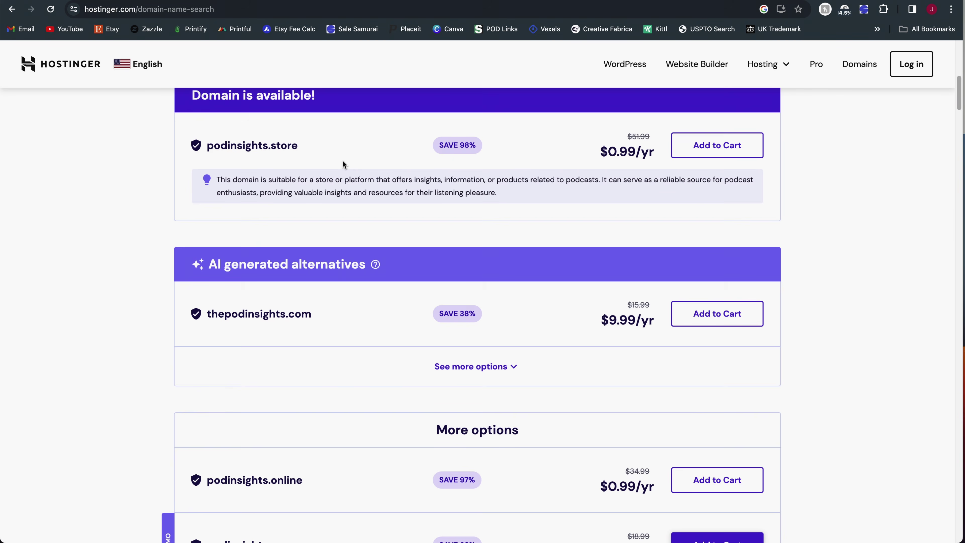
scroll(342, 160, "down", 3)
left_click_drag(650, 242, 627, 243)
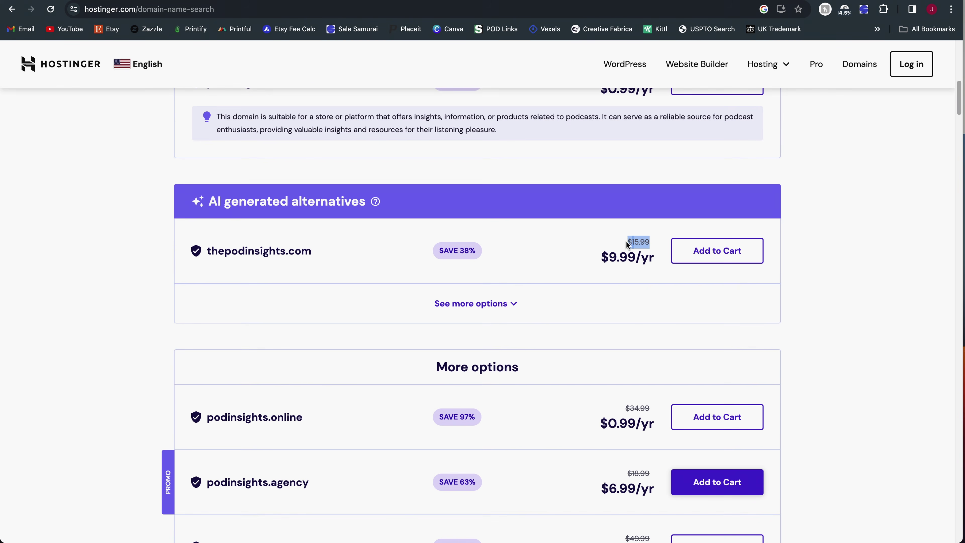
left_click(632, 274)
scroll(599, 304, "down", 1)
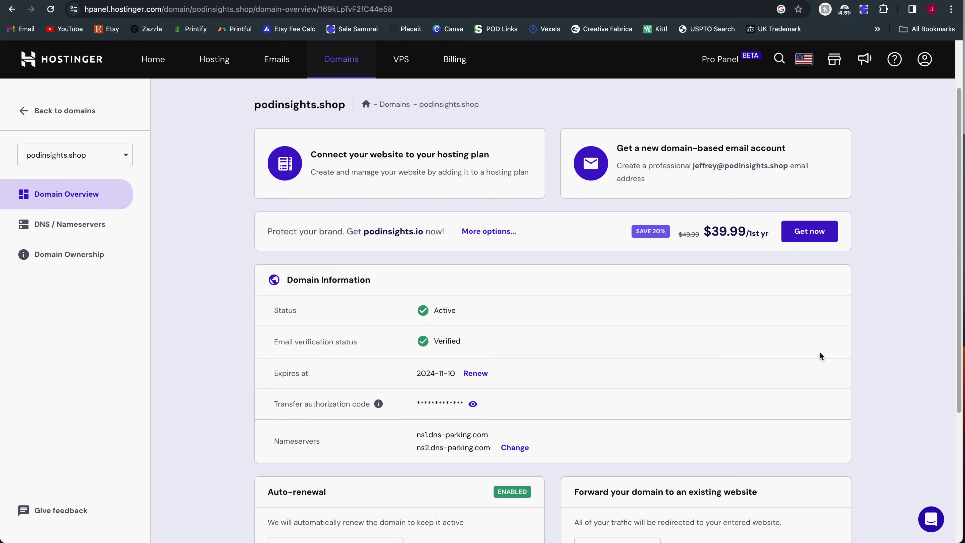
- Open the domain forwarding settings for podinsights.shop from its domain overview
scroll(820, 352, "down", 5)
left_click_drag(589, 301, 775, 302)
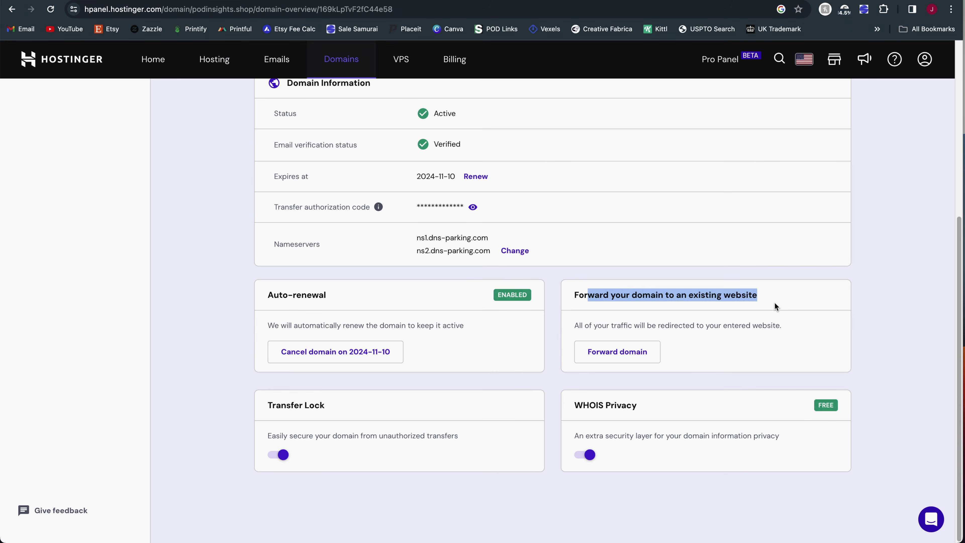
left_click(777, 314)
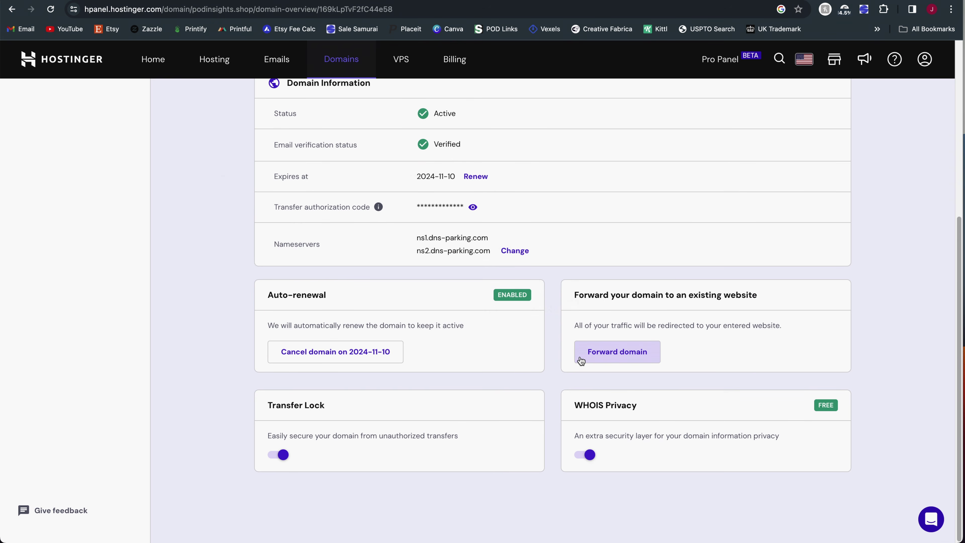
left_click(581, 360)
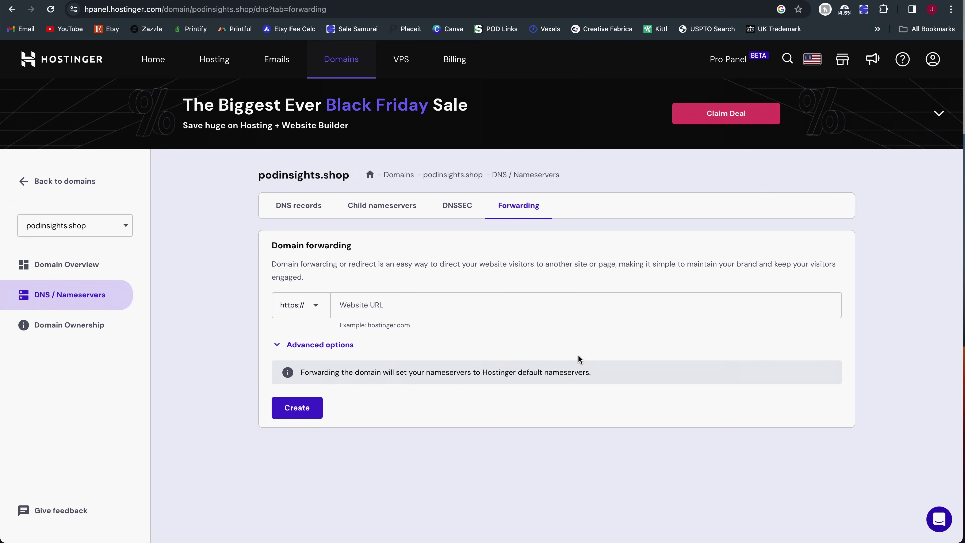
- Switch to the live POD Insights Merch store and copy its web address without the products page part
left_click(243, 0)
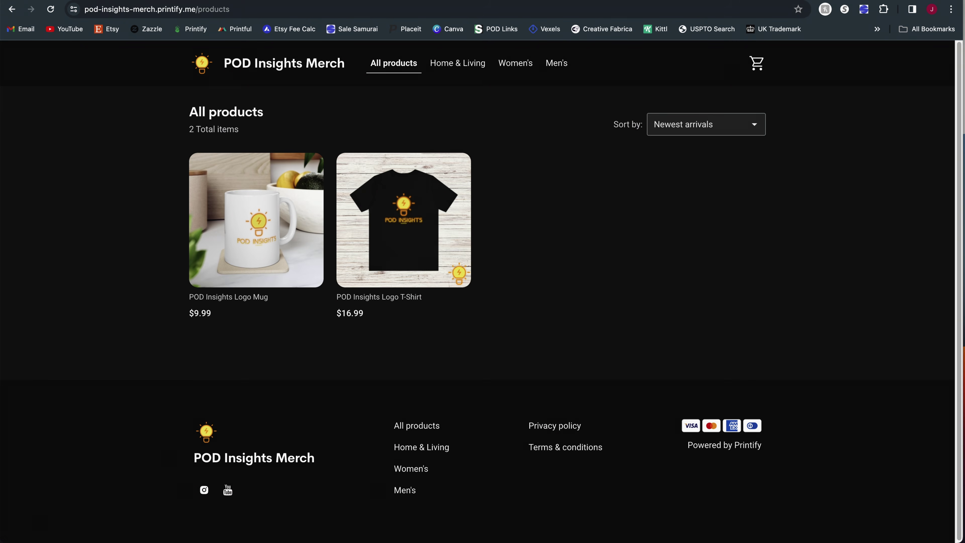
left_click(255, 4)
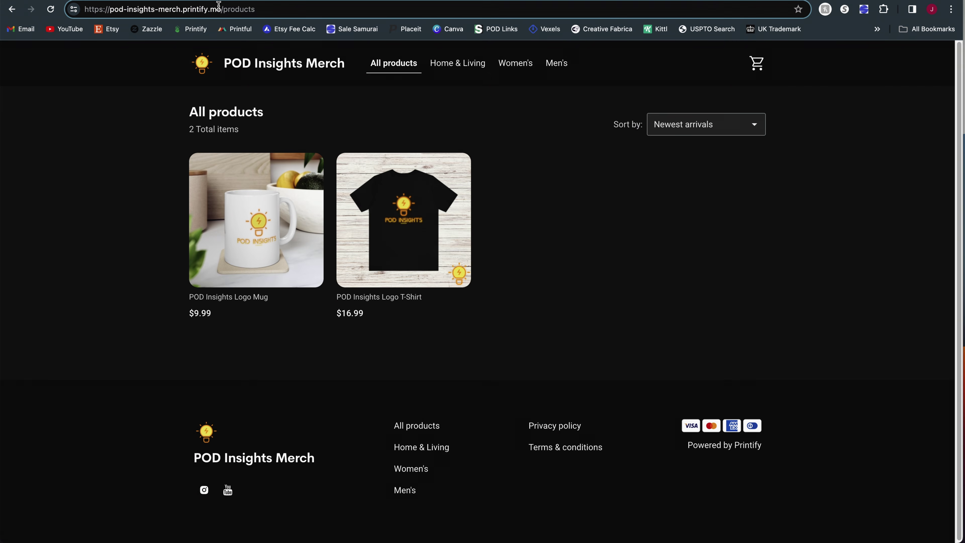
left_click_drag(216, 9, 181, 9)
key("ctrl+Tab")
left_click(410, 305)
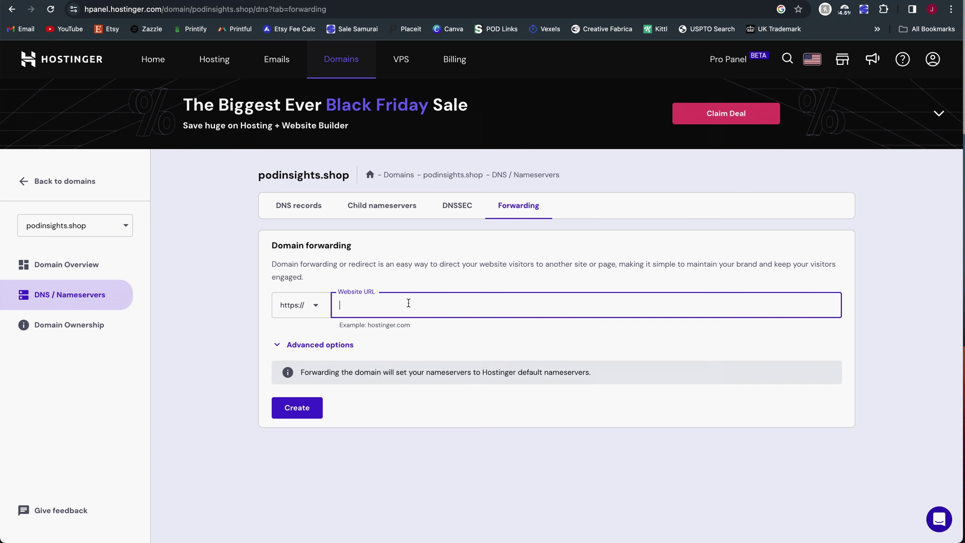
key("ctrl+v")
left_click(436, 281)
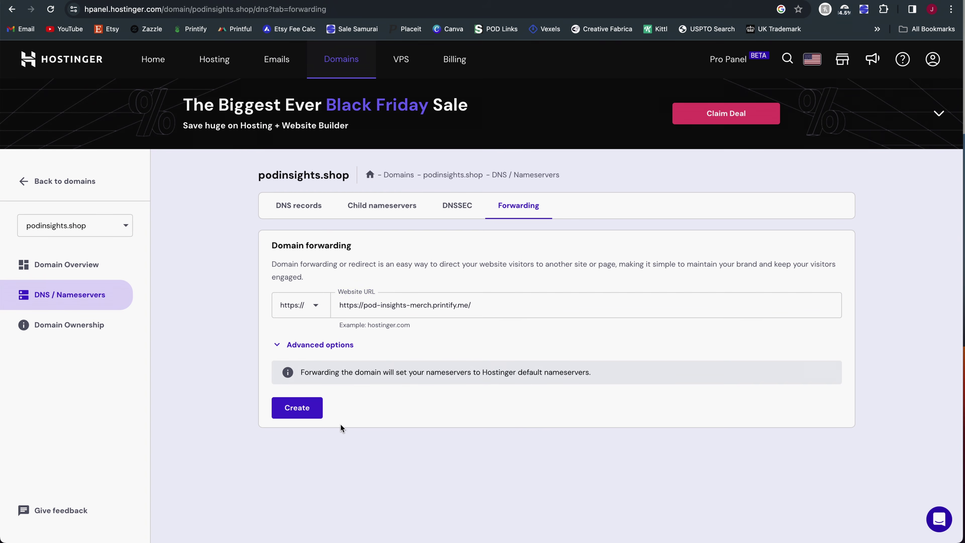
left_click(323, 348)
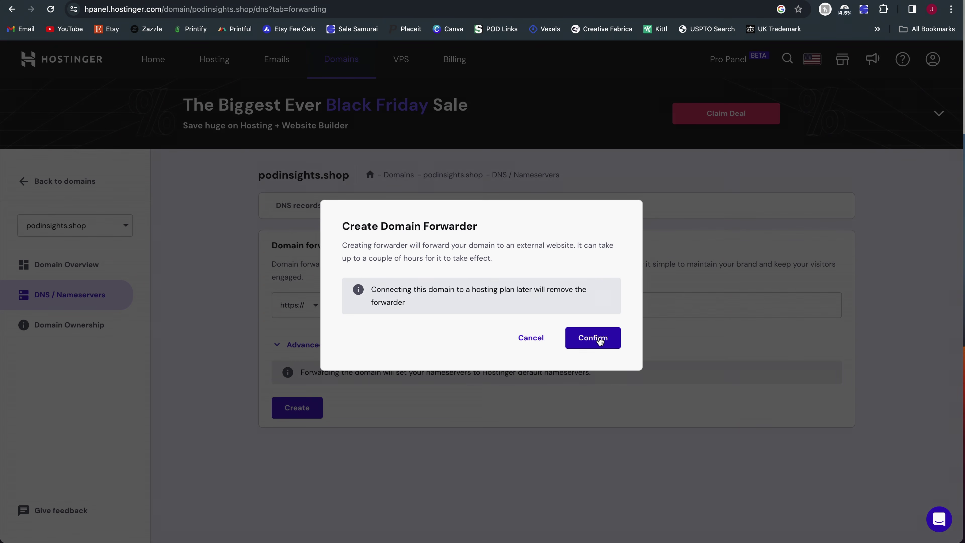
left_click(599, 340)
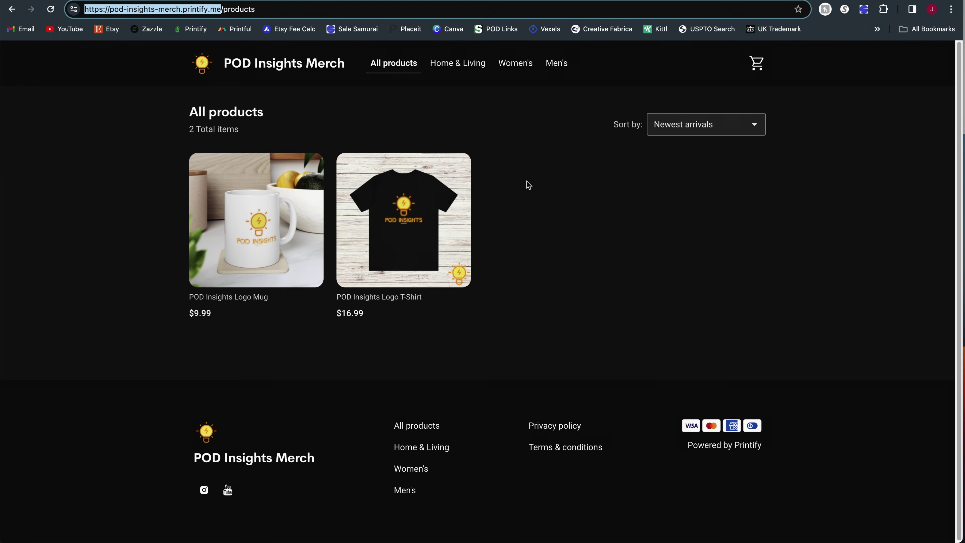
- Inspect the full web address of the POD Insights Merch store's All products page
left_click(592, 275)
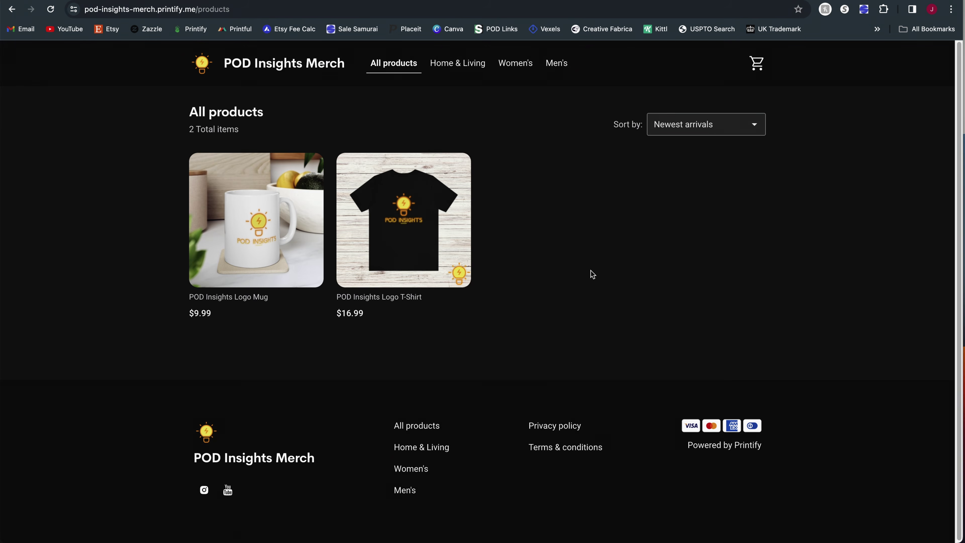
left_click(264, 8)
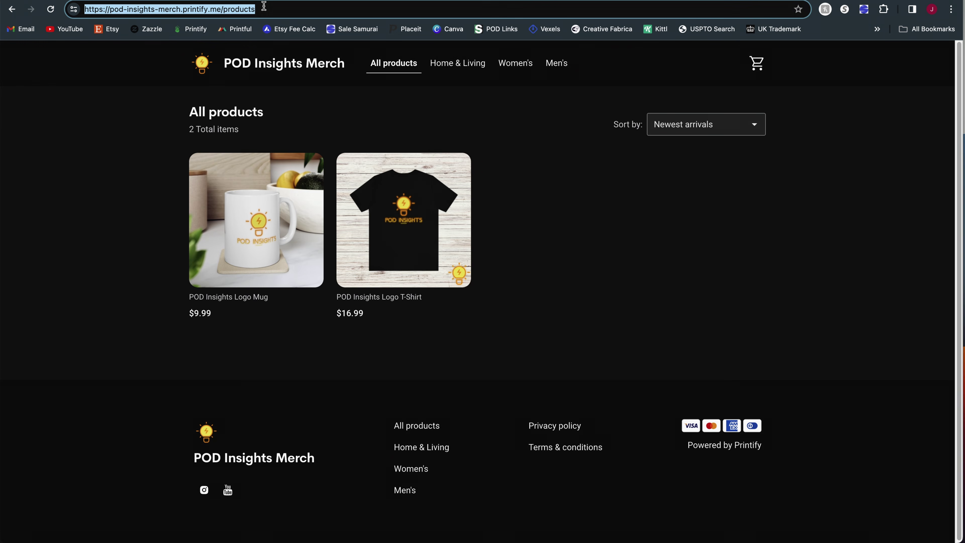
left_click(624, 327)
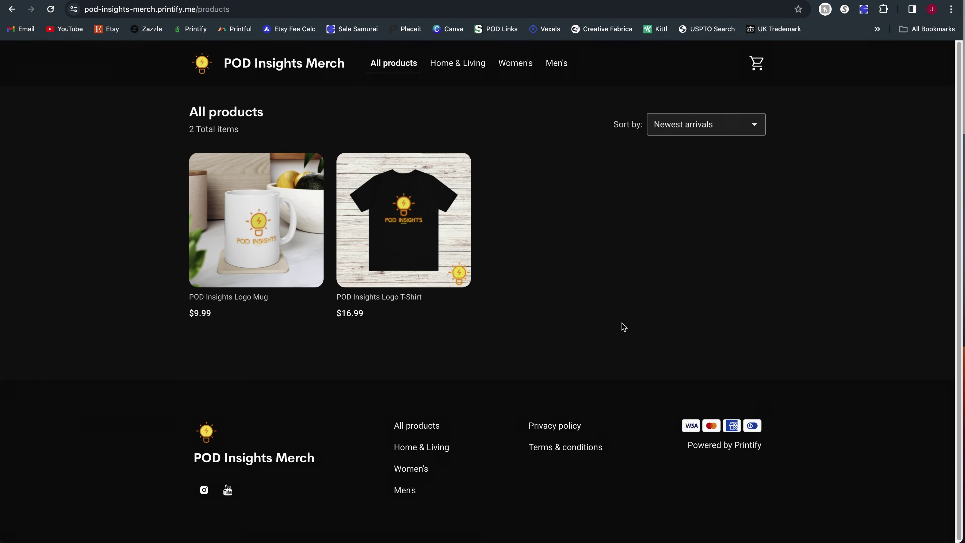
- Load podinsights.shop in a new browser tab to test the domain forwarding
key("super+t")
left_click(197, 9)
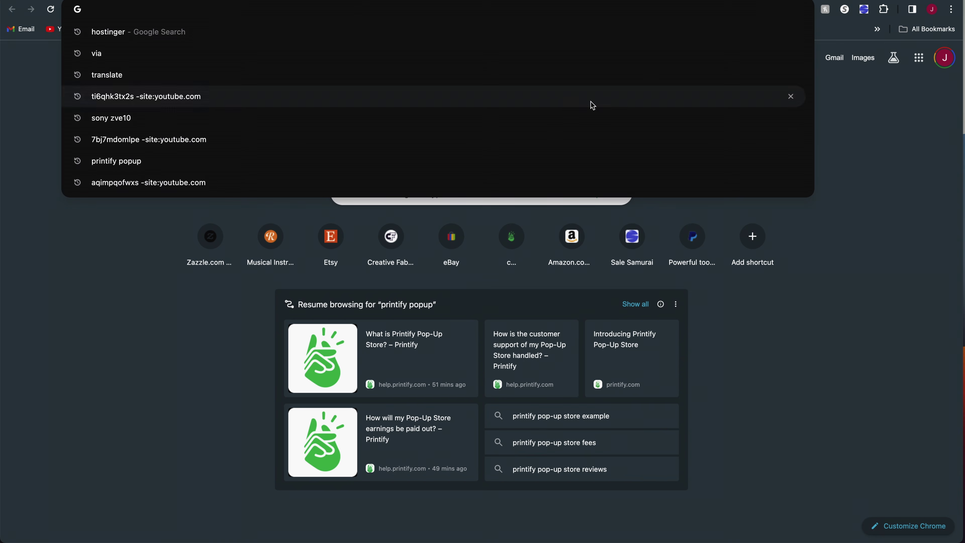
type("podin")
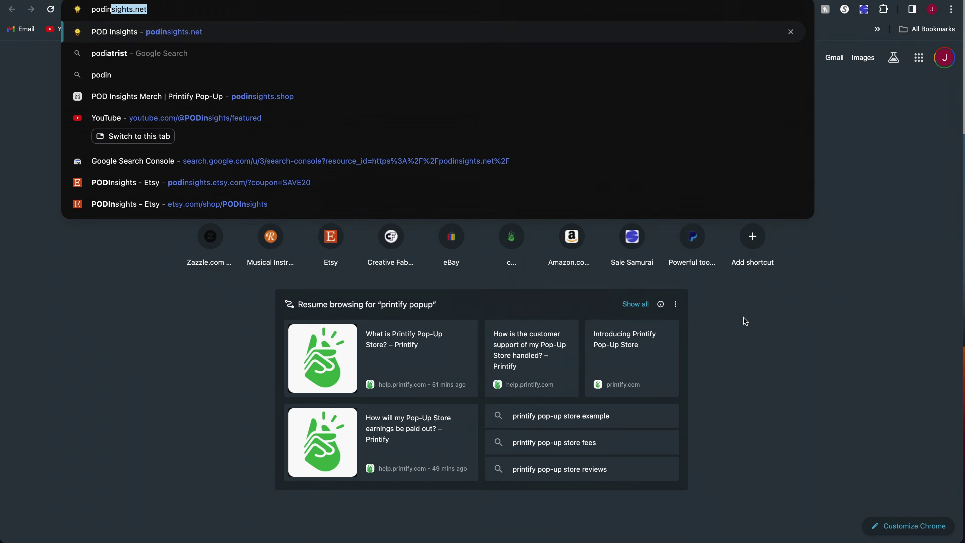
type("sight.shop")
key("Return")
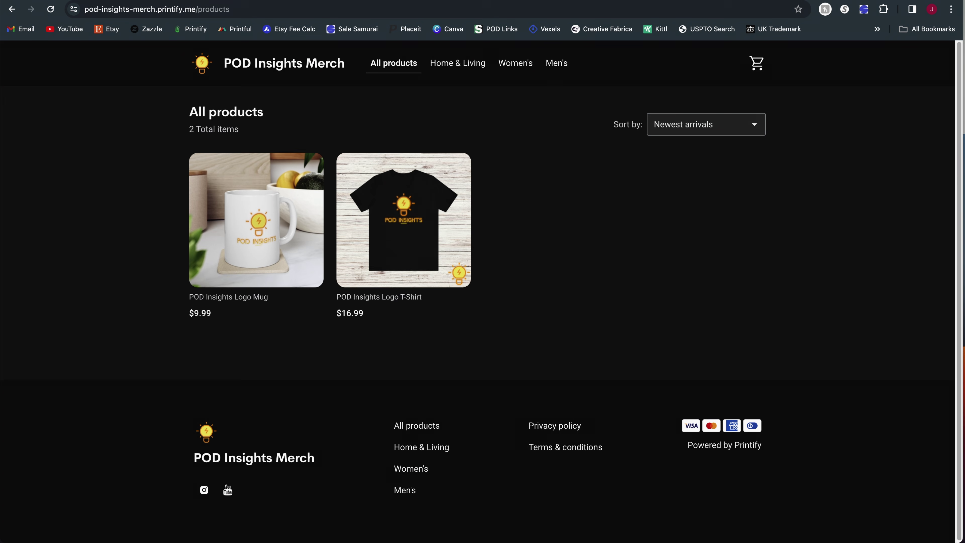
- Check the web address of the page that the custom domain redirects to
left_click(315, 17)
triple_click(270, 5)
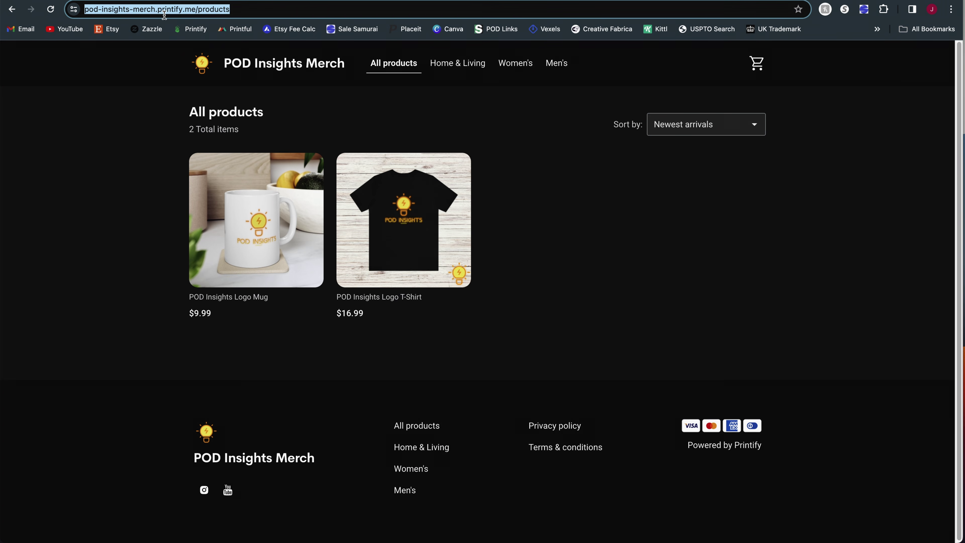
left_click(553, 220)
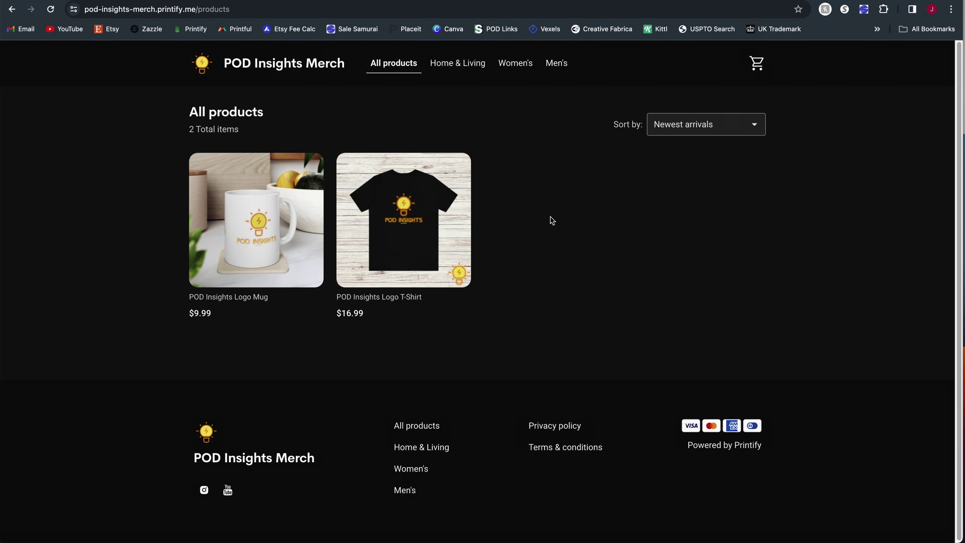